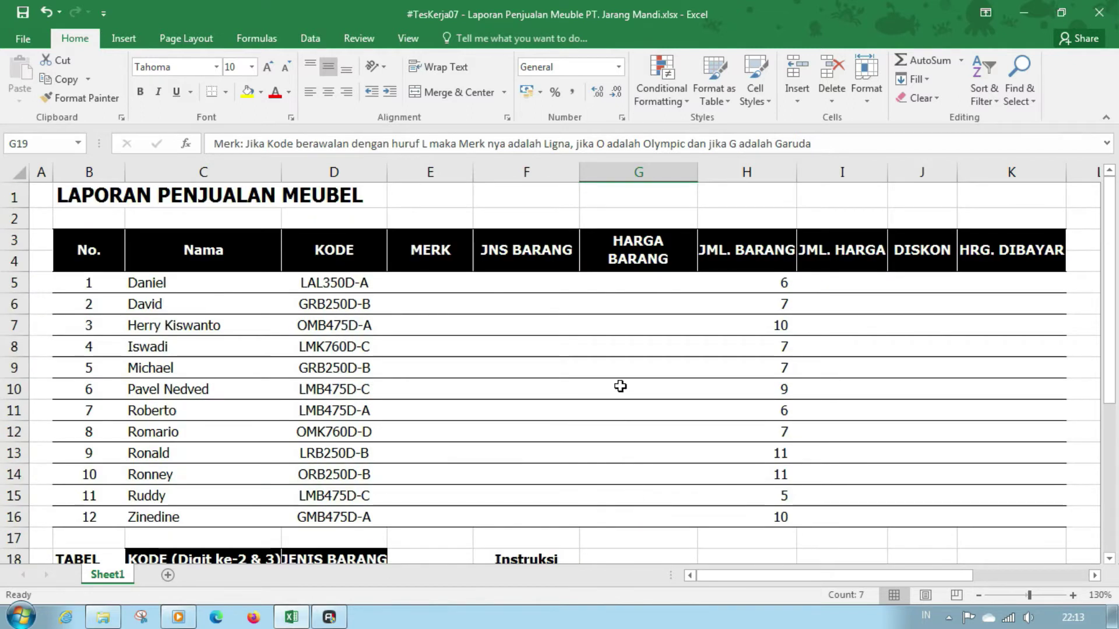
# Enter the headings Kode in N5 and Merek in O5 for a brand lookup table beside the report.
pyautogui.click(621, 388)
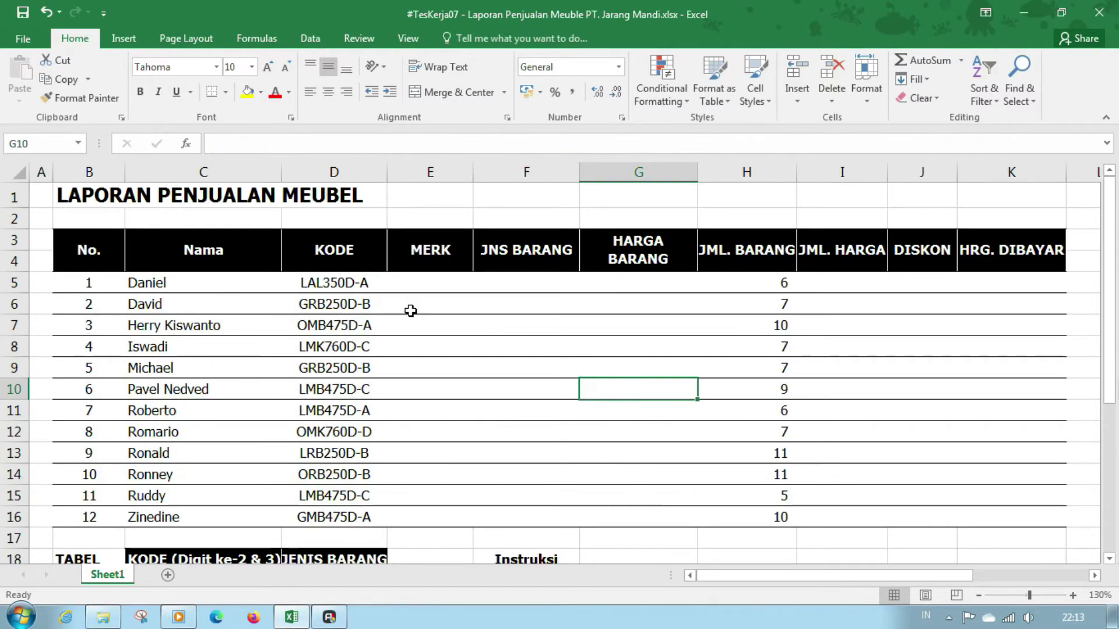
pyautogui.click(408, 281)
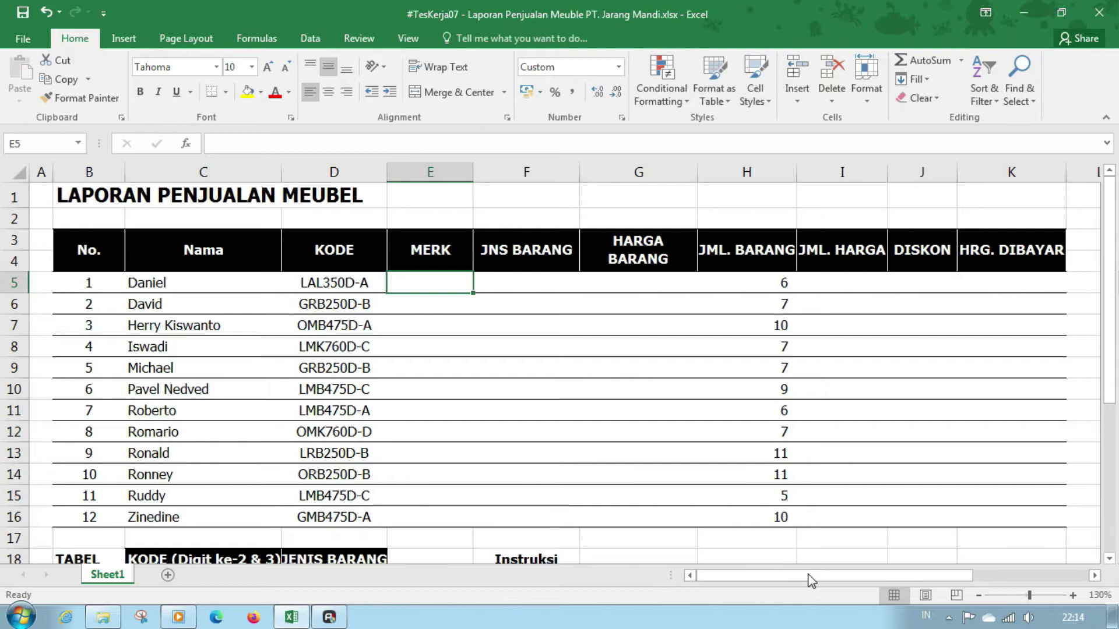
pyautogui.moveTo(809, 575); pyautogui.dragTo(916, 575)
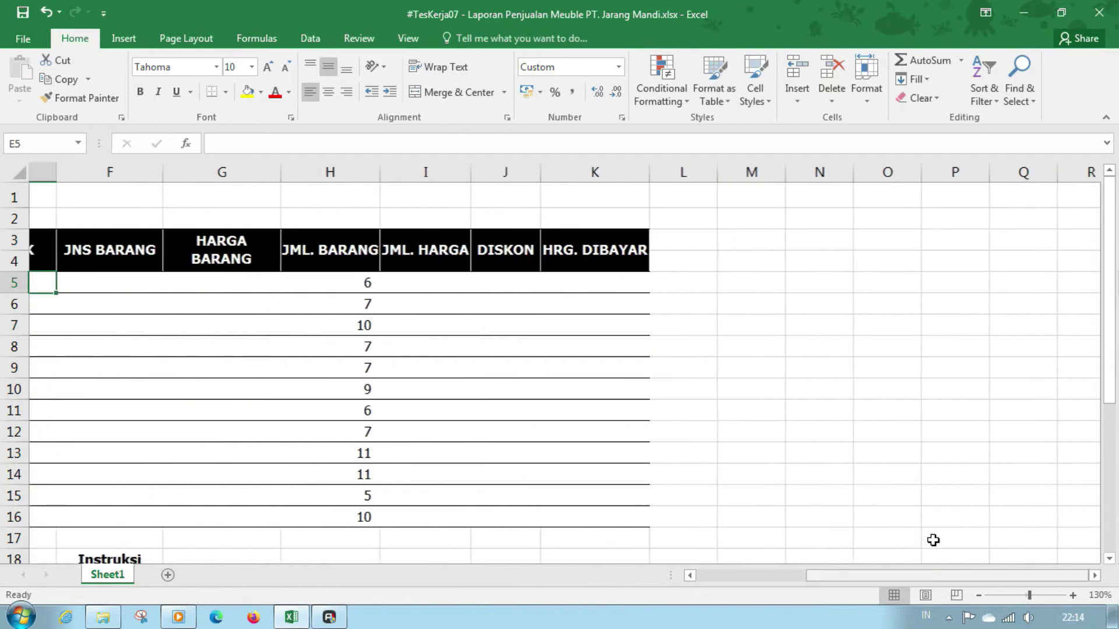
pyautogui.click(791, 278)
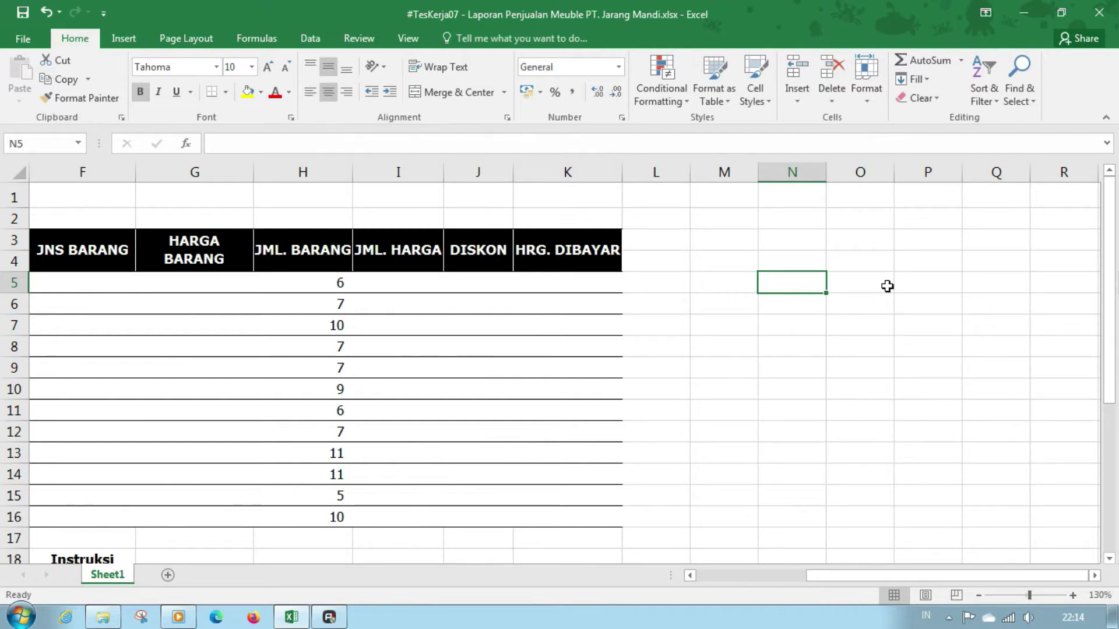
pyautogui.write('Kode')
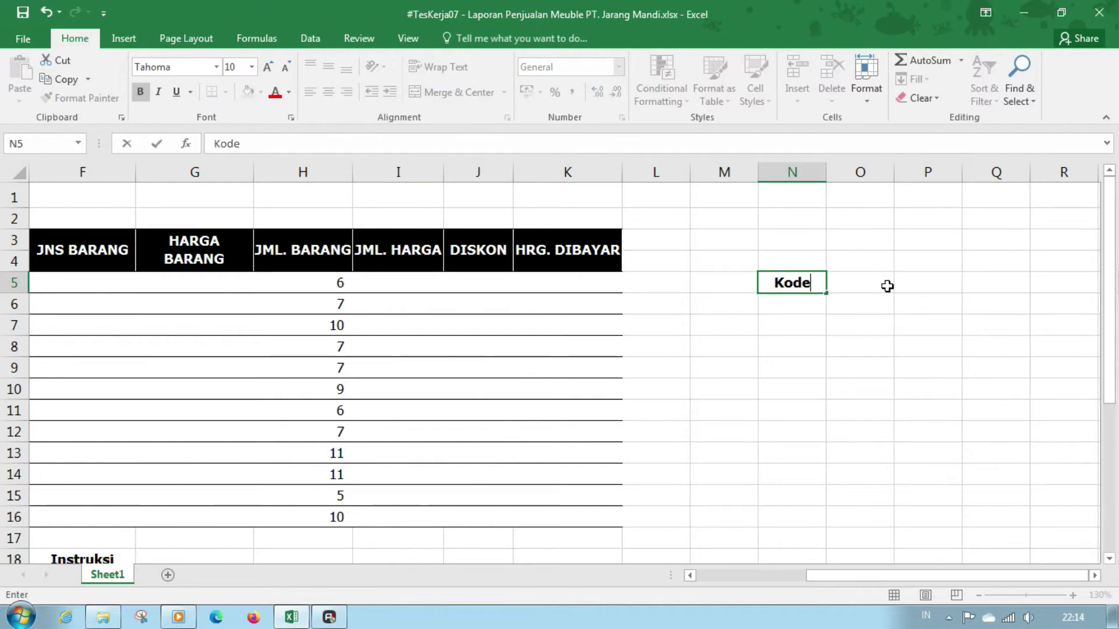
pyautogui.click(887, 286)
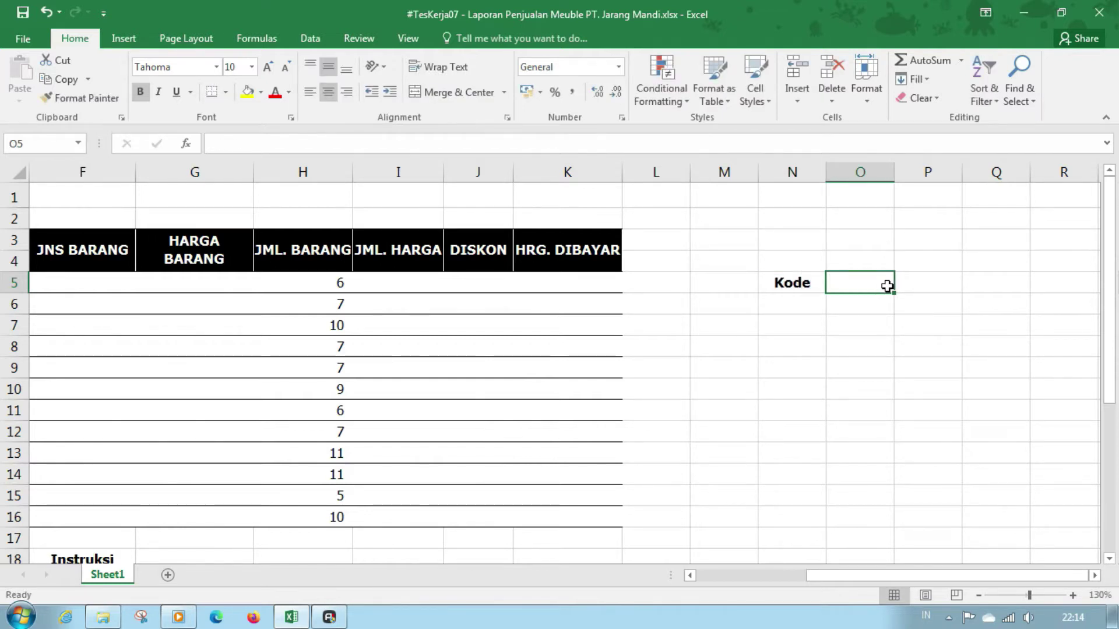
pyautogui.write('Merek')
pyautogui.press('Return')
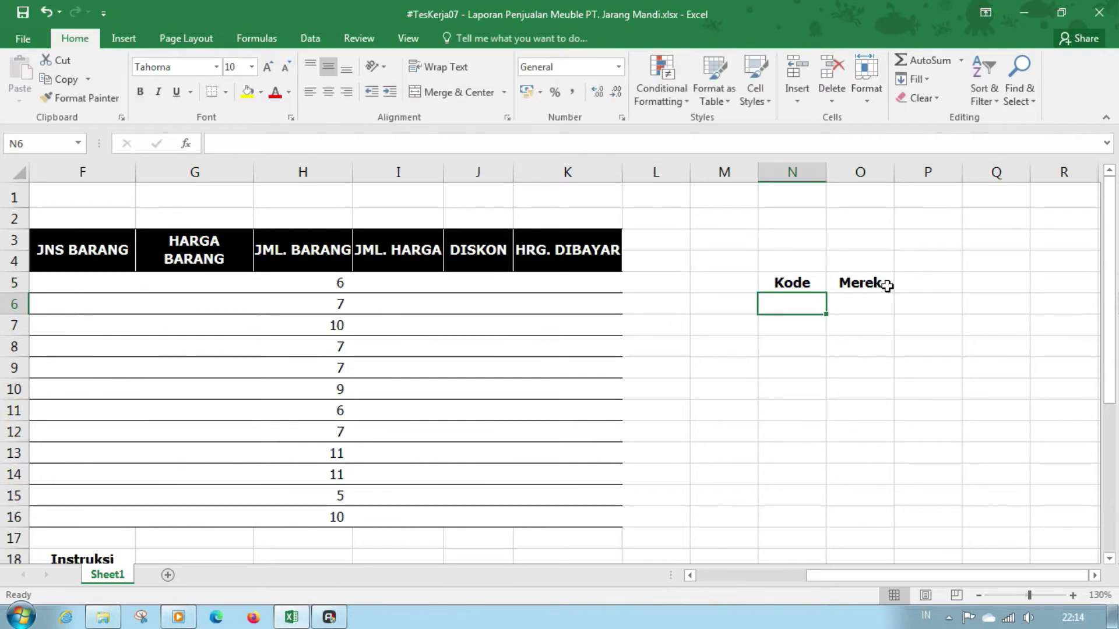
# Enter the brand codes L, O and G in N6:N8 under the Kode heading.
pyautogui.write('L\\')
pyautogui.press('Return')
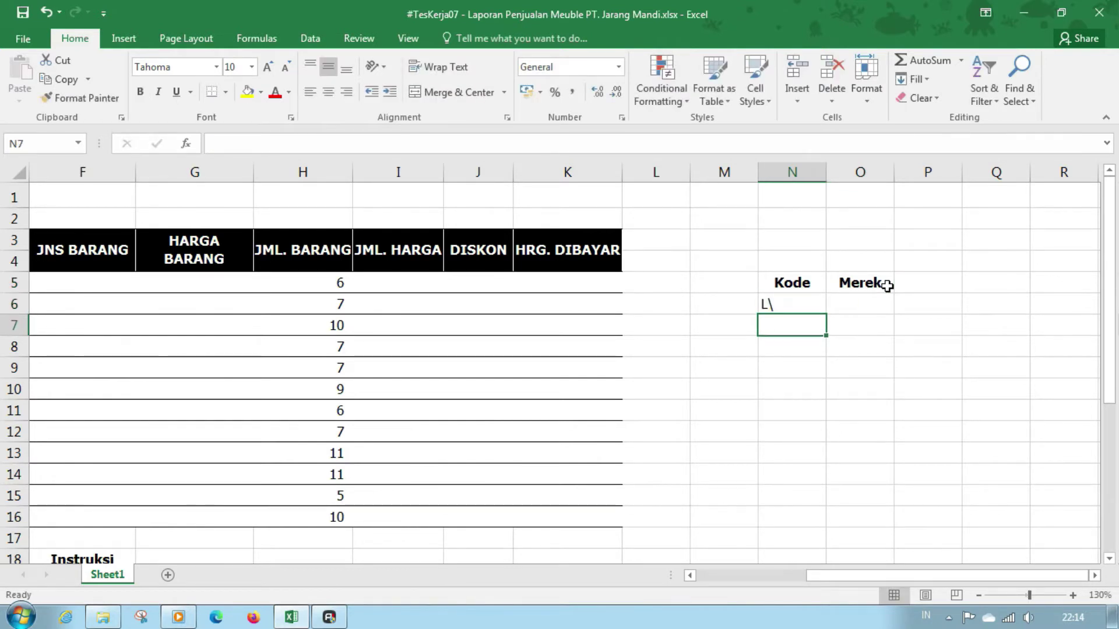
pyautogui.press('Up')
pyautogui.write('L')
pyautogui.press('Return')
pyautogui.write('O')
pyautogui.press('Return')
pyautogui.write('G')
pyautogui.press('Return')
# Enter the brand names Ligna, Olympic and Garuda in O6:O8 under the Merek heading.
pyautogui.press('Up')
pyautogui.press('Up')
pyautogui.press('Up')
pyautogui.press('Right')
pyautogui.write('Lignm')
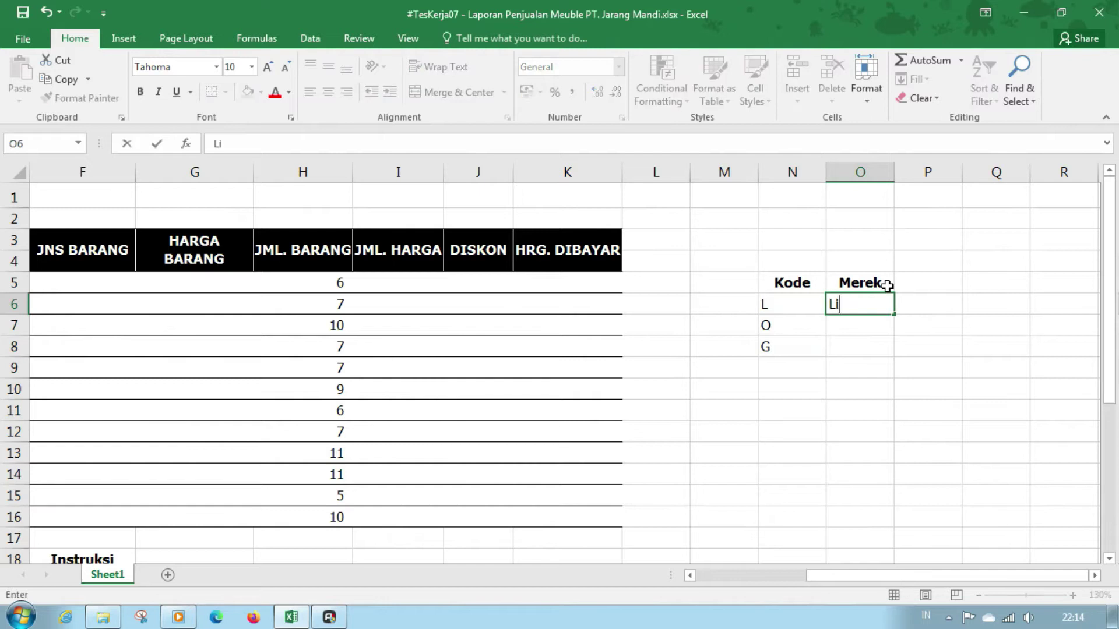
pyautogui.press('BackSpace')
pyautogui.press('BackSpace')
pyautogui.write('na')
pyautogui.press('Return')
pyautogui.write('Olympic')
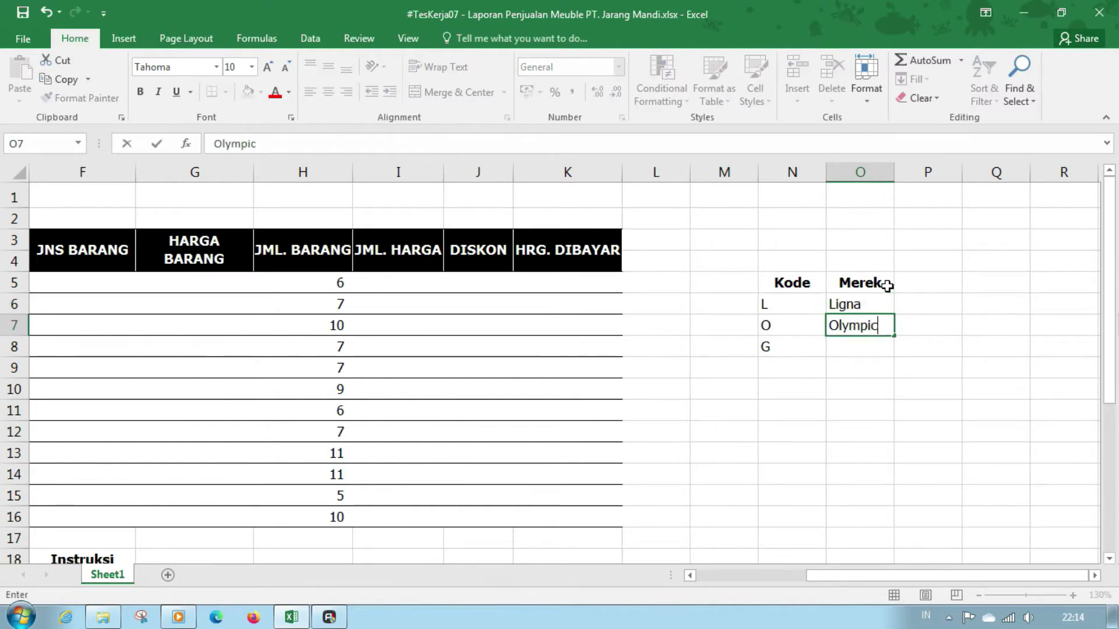
pyautogui.press('Return')
pyautogui.write('Garuda')
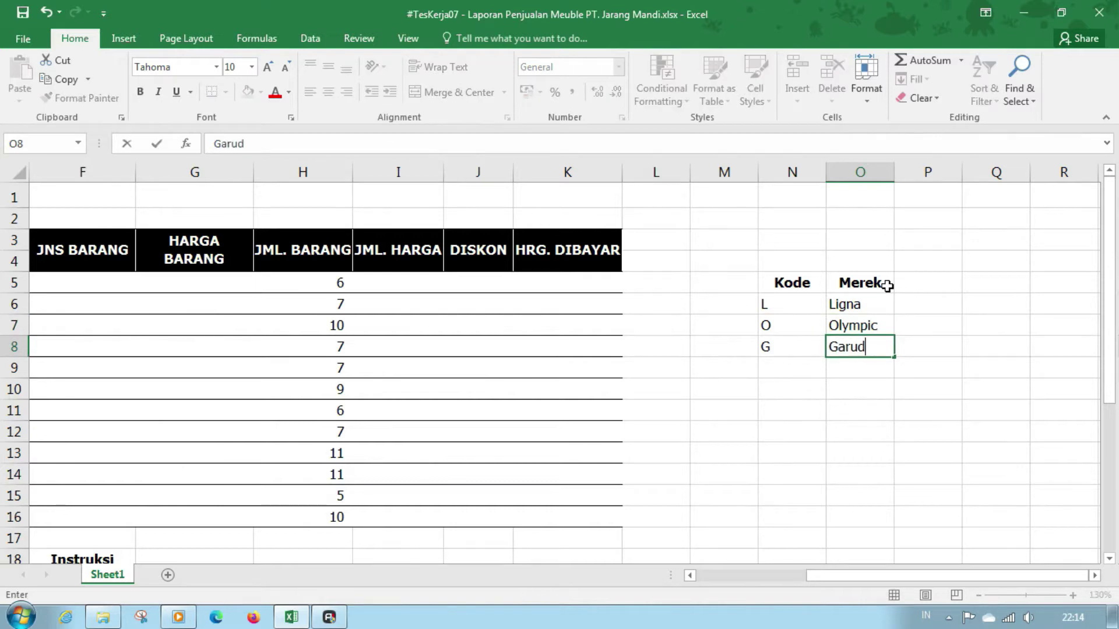
pyautogui.press('Return')
# Begin a VLOOKUP formula in MERK cell E5 with LEFT(D5;1) as its lookup value.
pyautogui.press('Up')
pyautogui.press('Up')
pyautogui.press('Up')
pyautogui.press('Left')
pyautogui.hotkey('ctrl', 'Left')
pyautogui.hotkey('ctrl', 'Left')
pyautogui.press('Up')
pyautogui.press('Right')
pyautogui.press('Left')
pyautogui.hotkey('ctrl', 'Left')
pyautogui.press('Right')
pyautogui.press('Right')
pyautogui.press('Right')
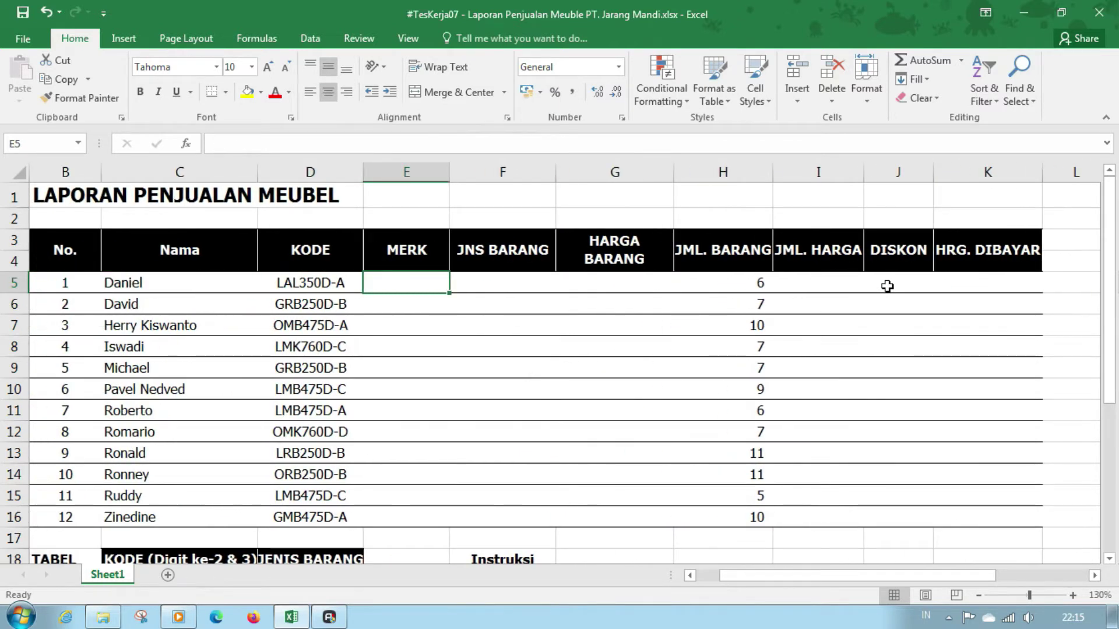
pyautogui.write('=vl')
pyautogui.press('Tab')
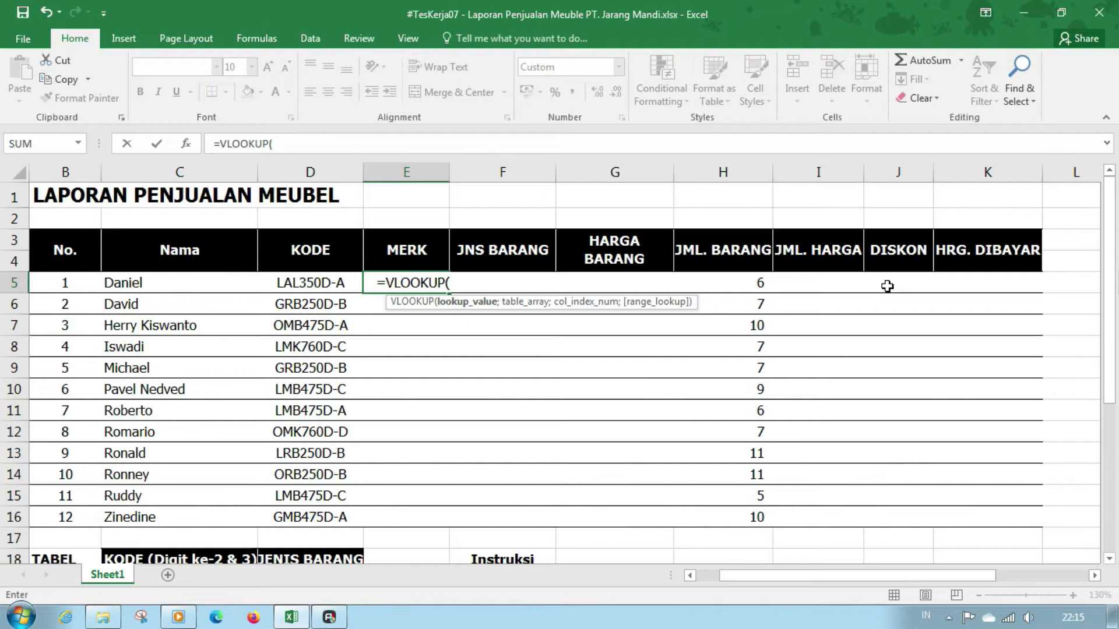
pyautogui.write('left')
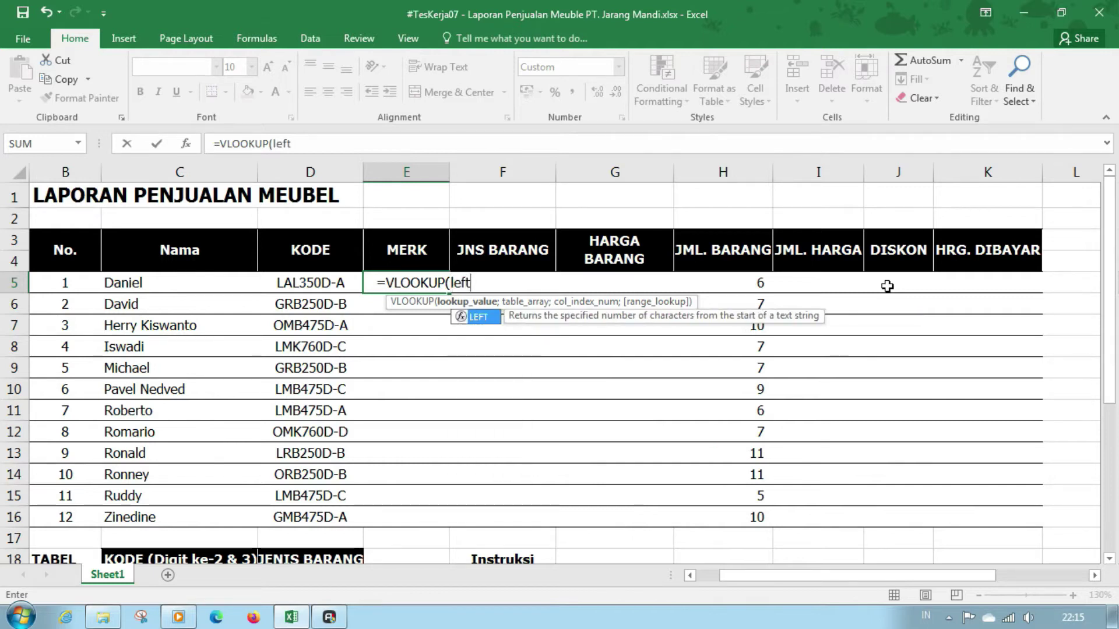
pyautogui.press('Tab')
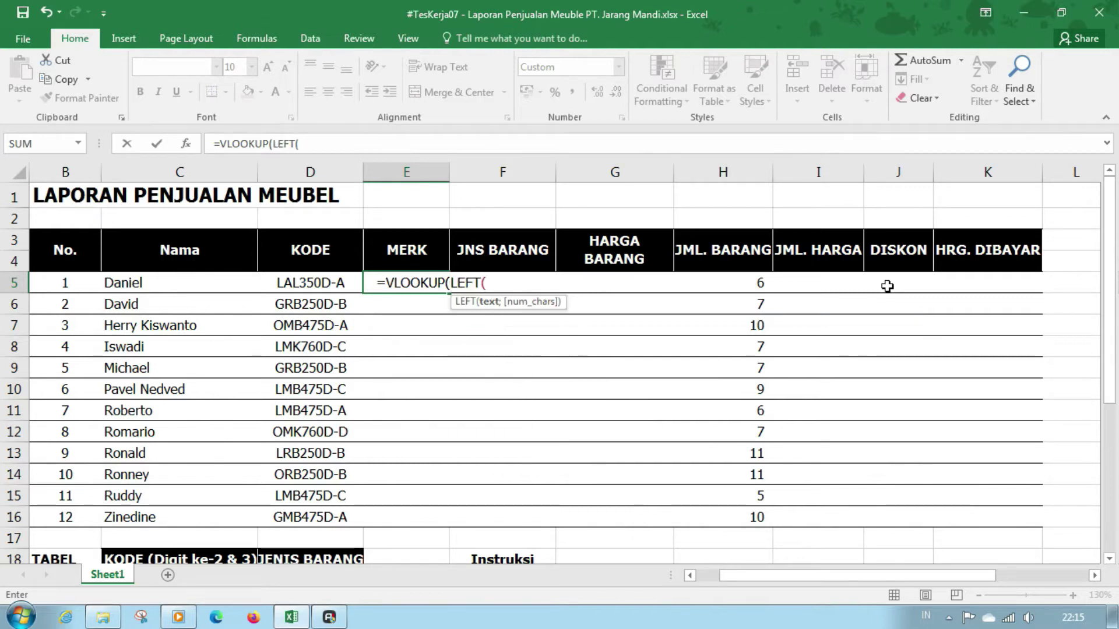
pyautogui.press('Left')
pyautogui.write(';')
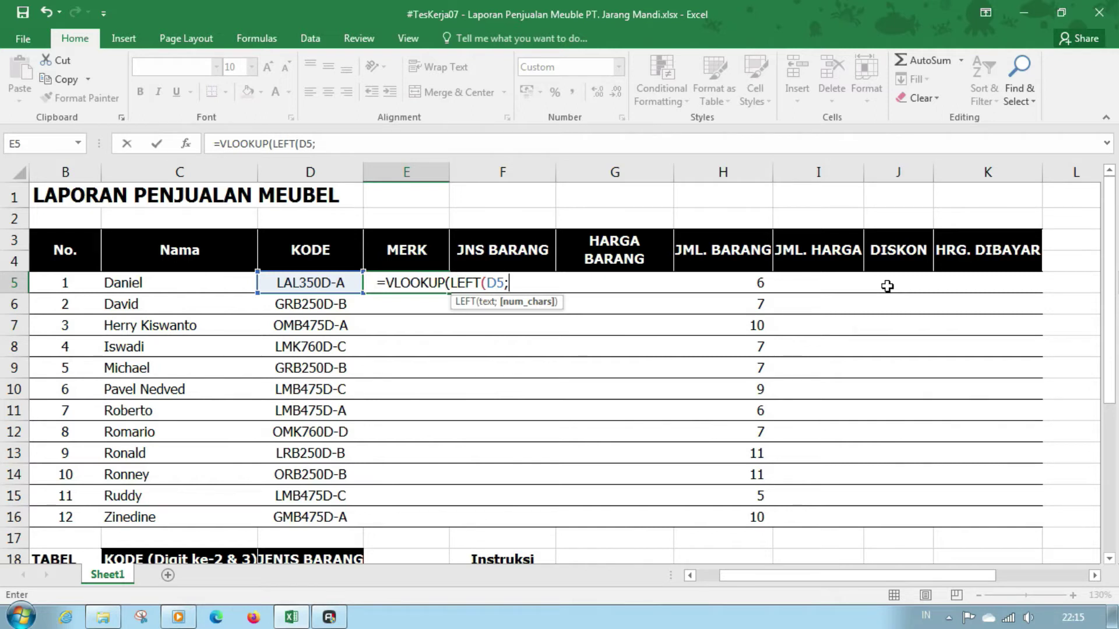
pyautogui.write('1);')
# Complete the E5 lookup with table $N$6:$O$8, column 2 and match type 0, and fill it down to E16.
pyautogui.moveTo(899, 579); pyautogui.dragTo(991, 580)
pyautogui.moveTo(799, 303); pyautogui.dragTo(849, 344)
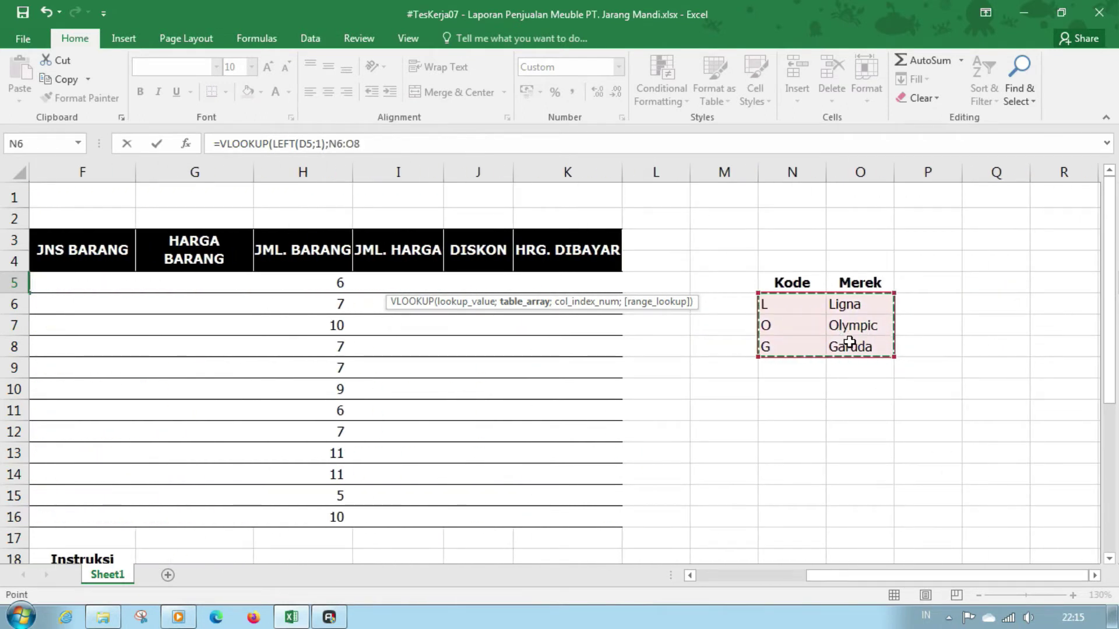
pyautogui.press('F4')
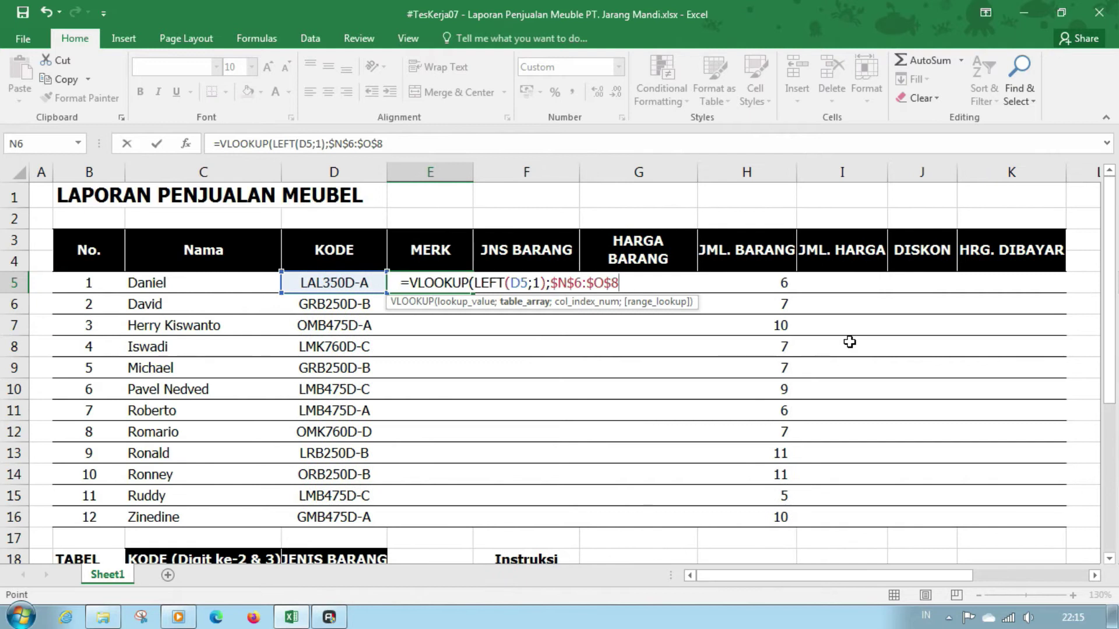
pyautogui.write(';')
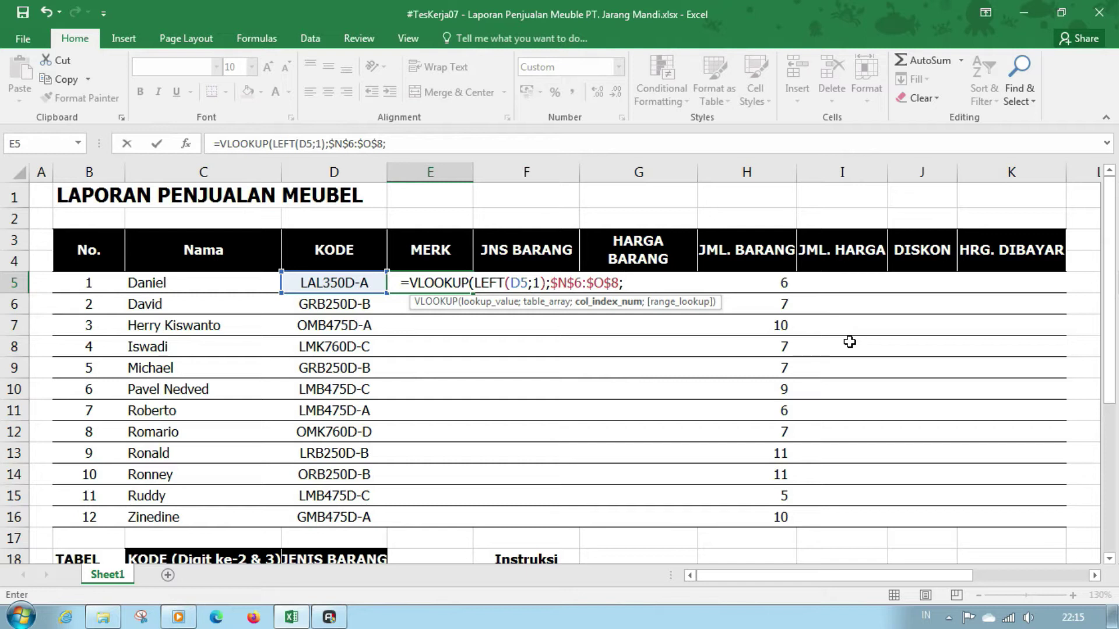
pyautogui.write('2;0')
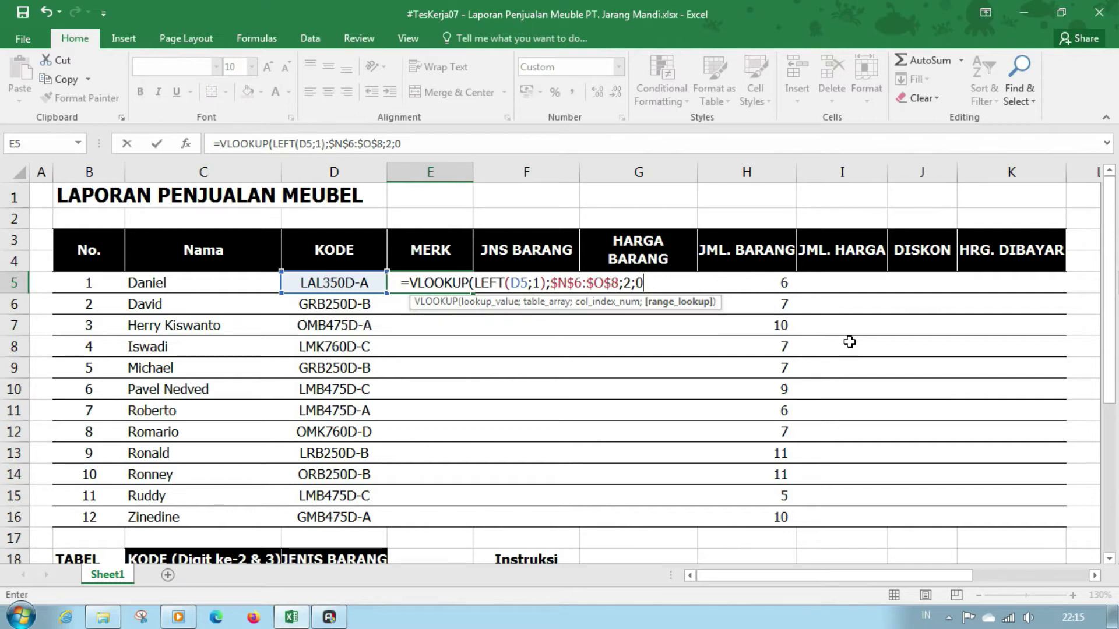
pyautogui.write(')')
pyautogui.press('Return')
pyautogui.press('Up')
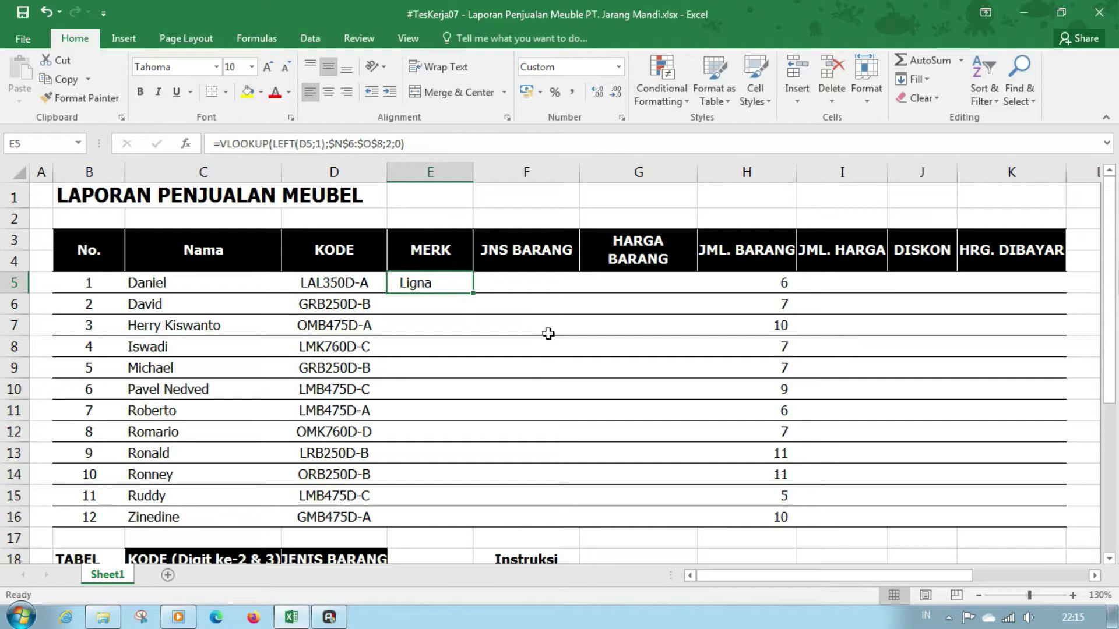
pyautogui.moveTo(472, 293); pyautogui.dragTo(474, 526)
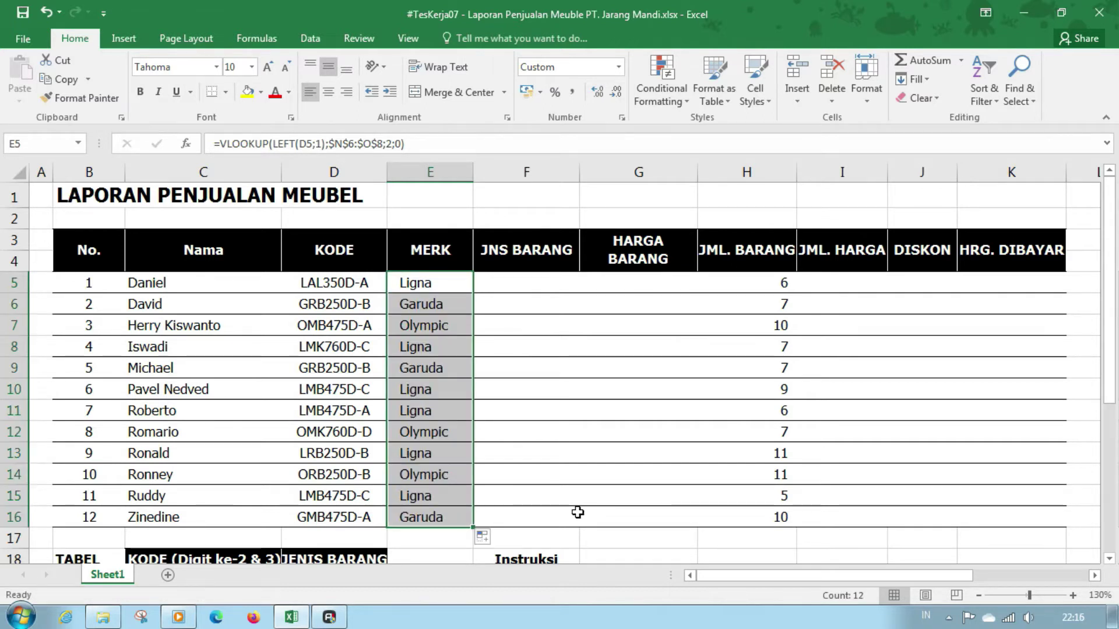
# Begin a VLOOKUP formula in JNS BARANG cell F5 with MID(D5;2;2) as its lookup value.
pyautogui.click(525, 377)
pyautogui.click(527, 281)
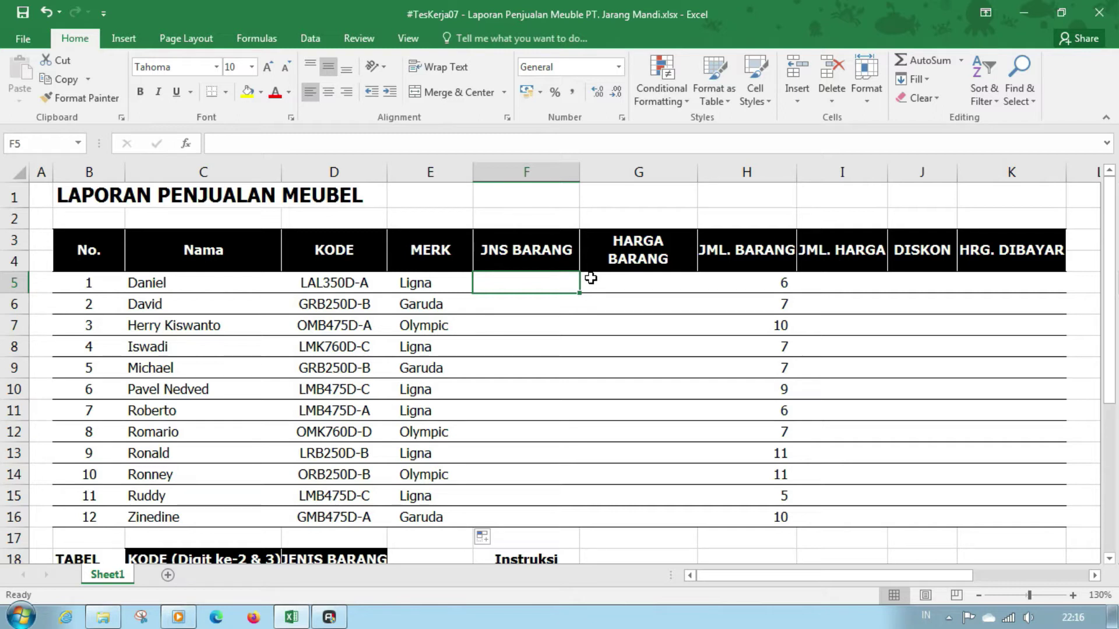
pyautogui.write('=vl')
pyautogui.press('Tab')
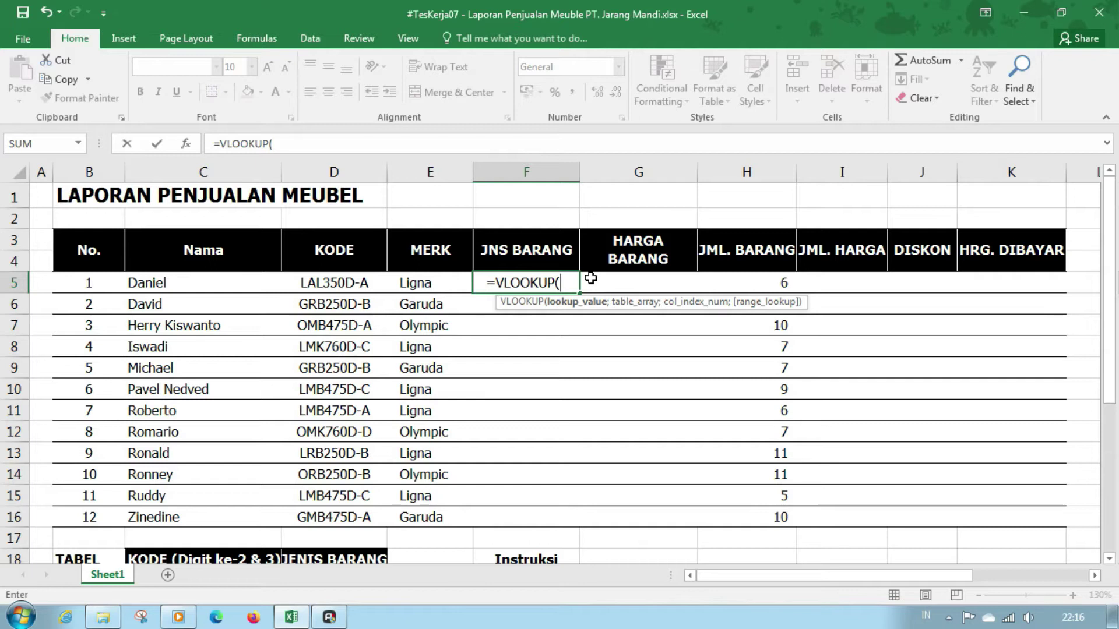
pyautogui.write('mid')
pyautogui.press('Tab')
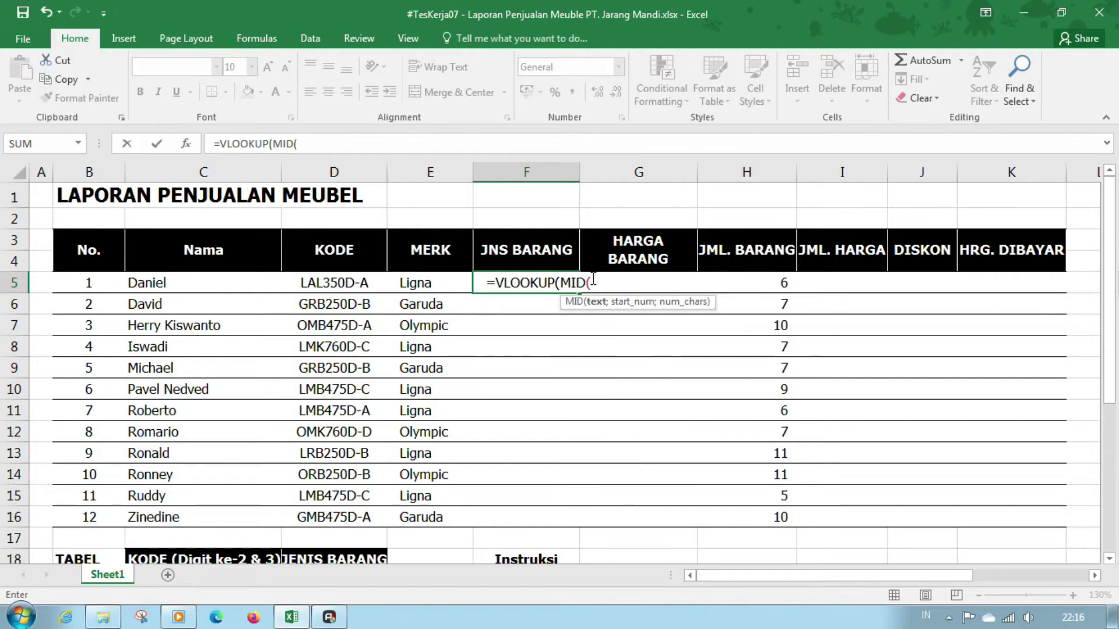
pyautogui.click(332, 283)
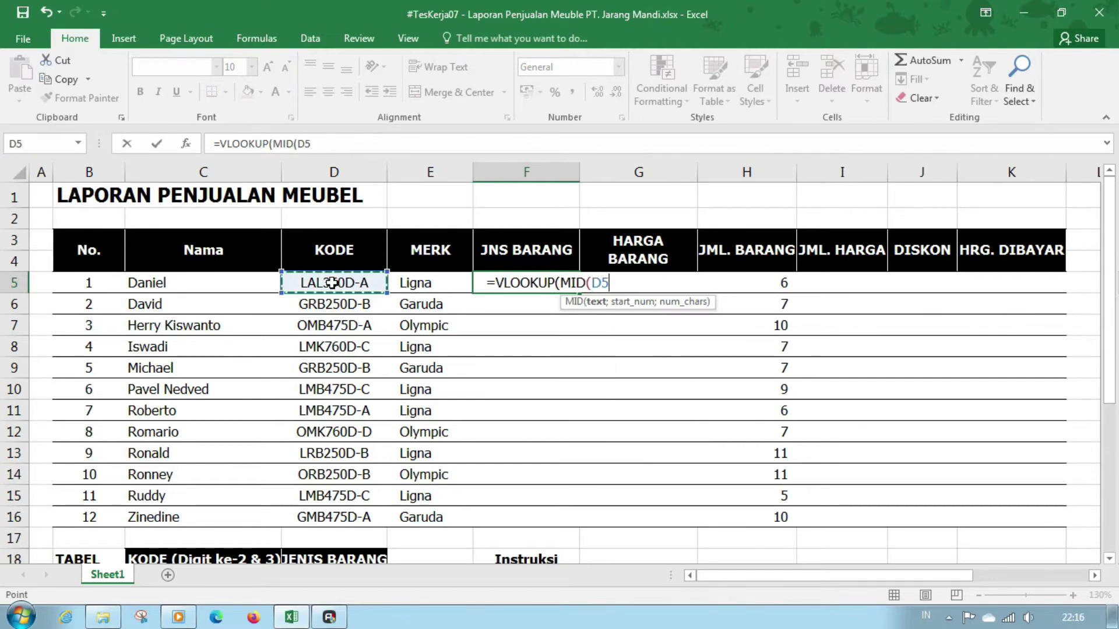
pyautogui.write(';')
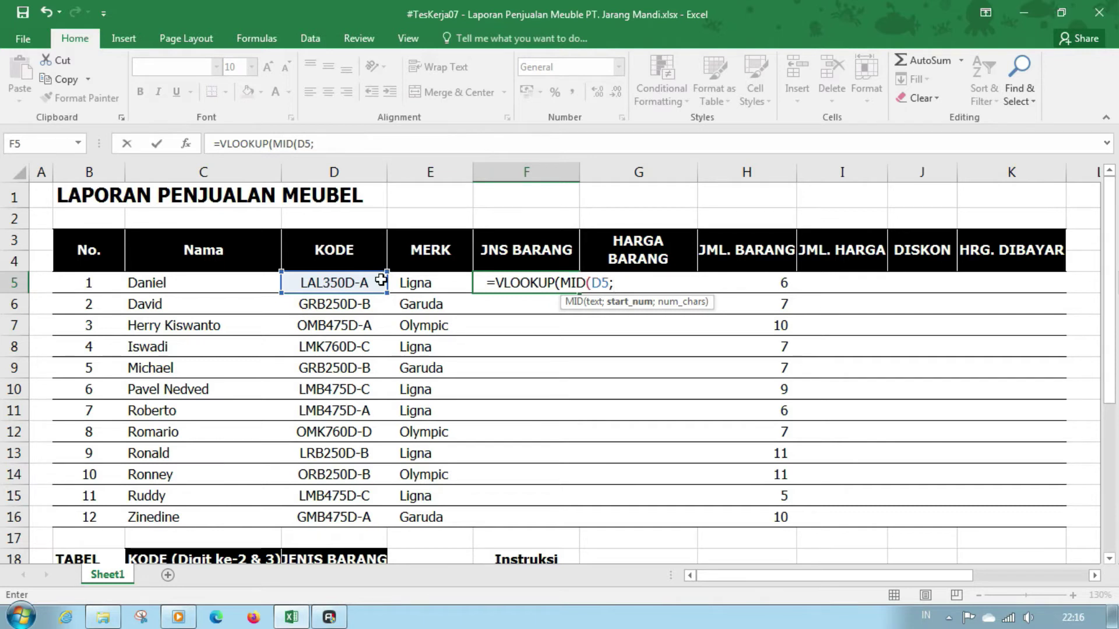
pyautogui.write('2;')
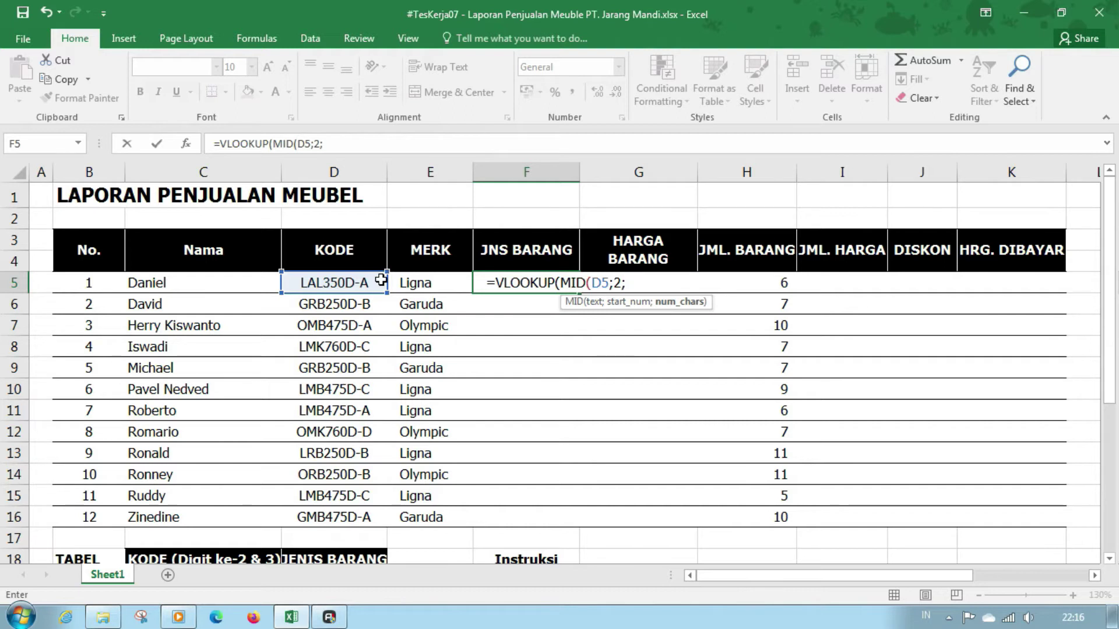
pyautogui.write('2)')
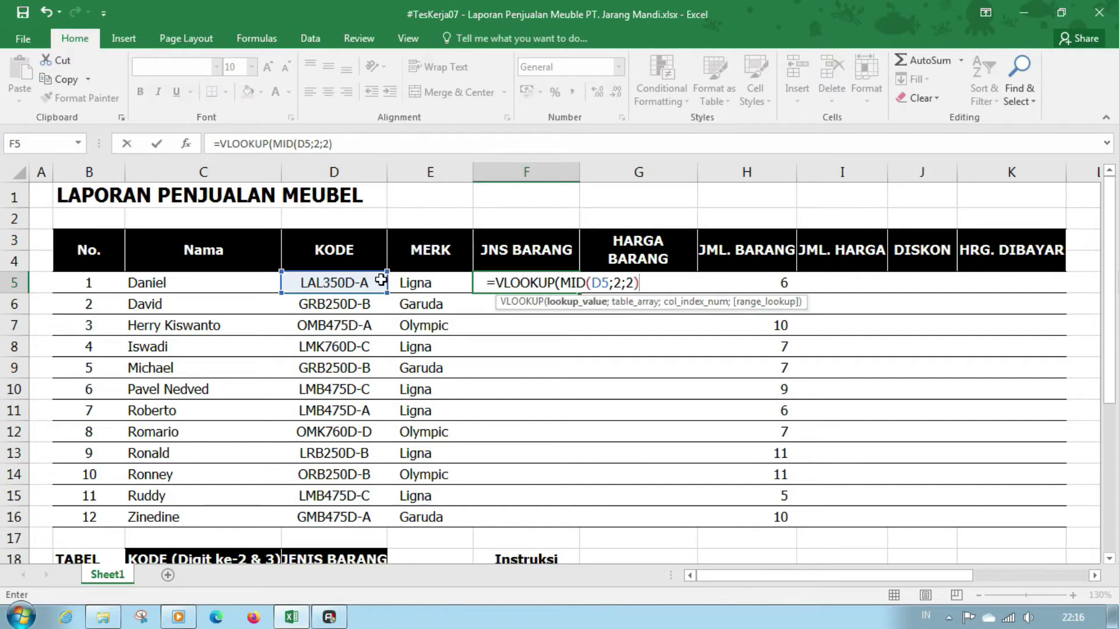
pyautogui.write(';')
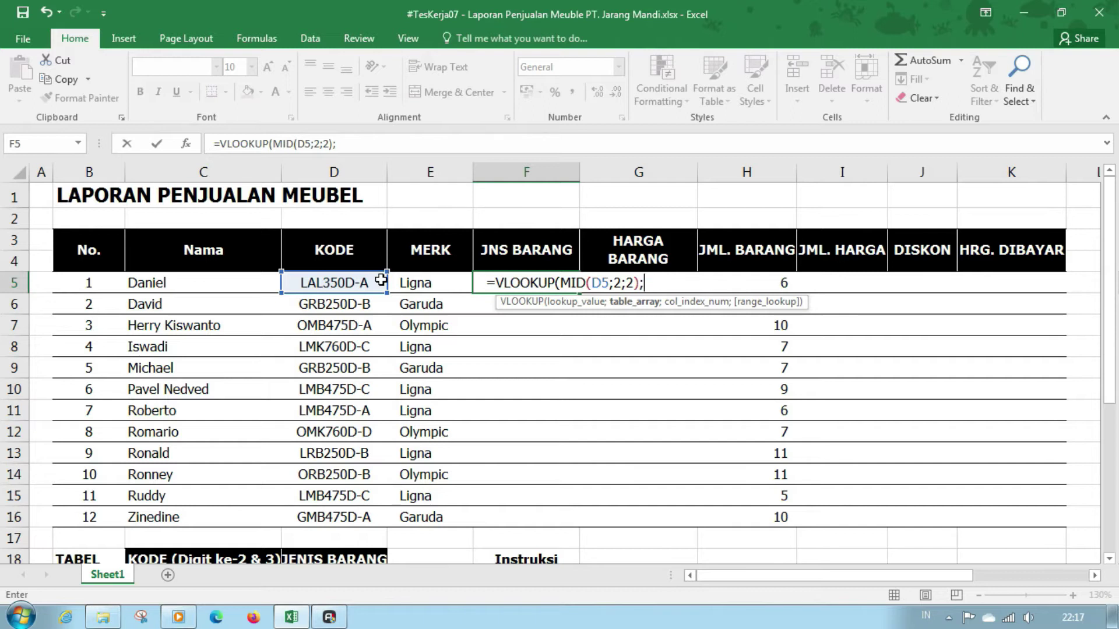
# Complete the F5 lookup with table $C$19:$D$22, column 2 and match type 0, and fill it down to F16.
pyautogui.scroll(-2, 274, 332)
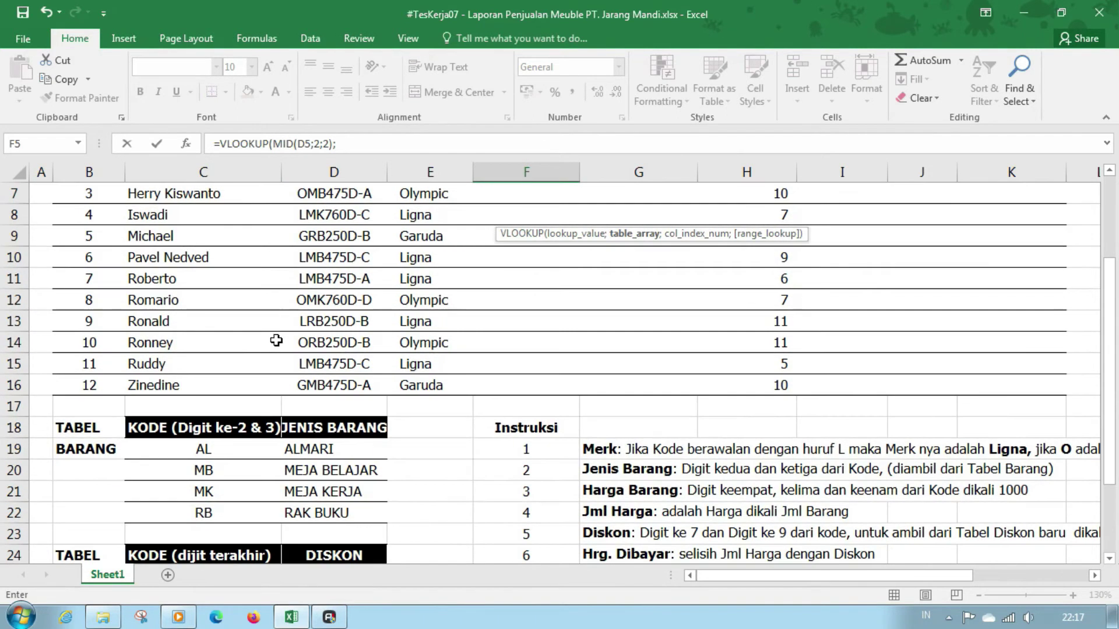
pyautogui.moveTo(232, 453); pyautogui.dragTo(300, 513)
pyautogui.press('F4')
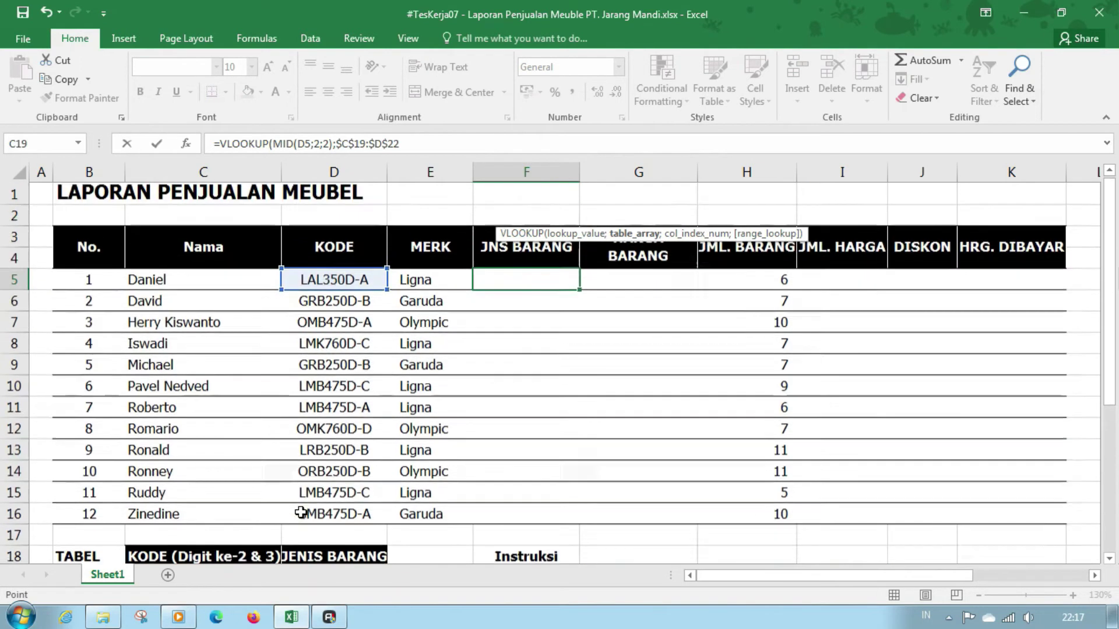
pyautogui.write(';')
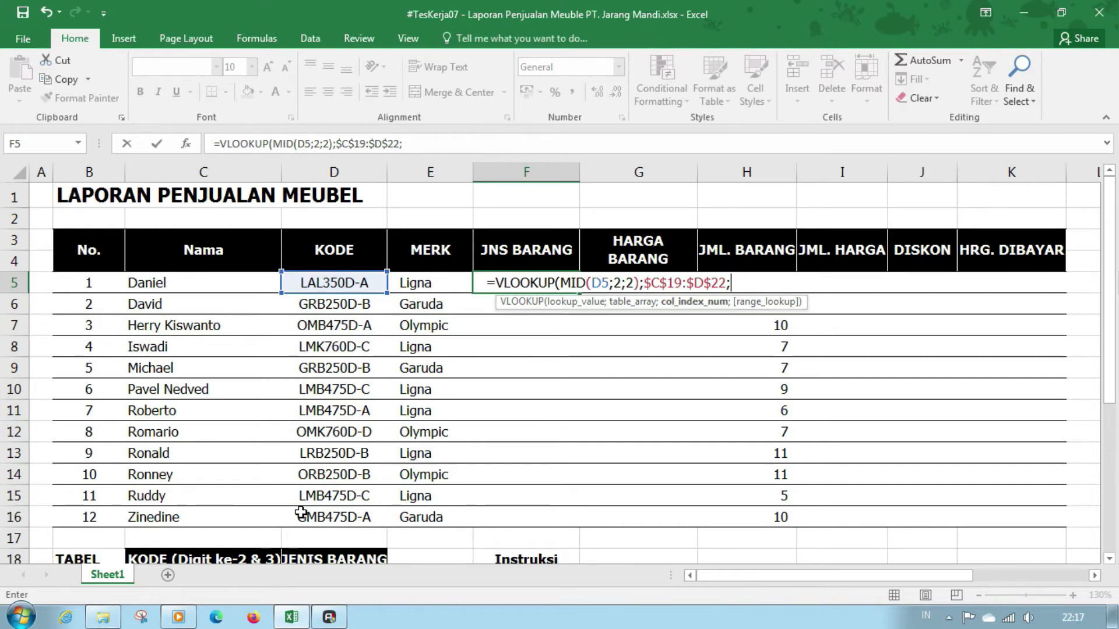
pyautogui.scroll(-1, 301, 513)
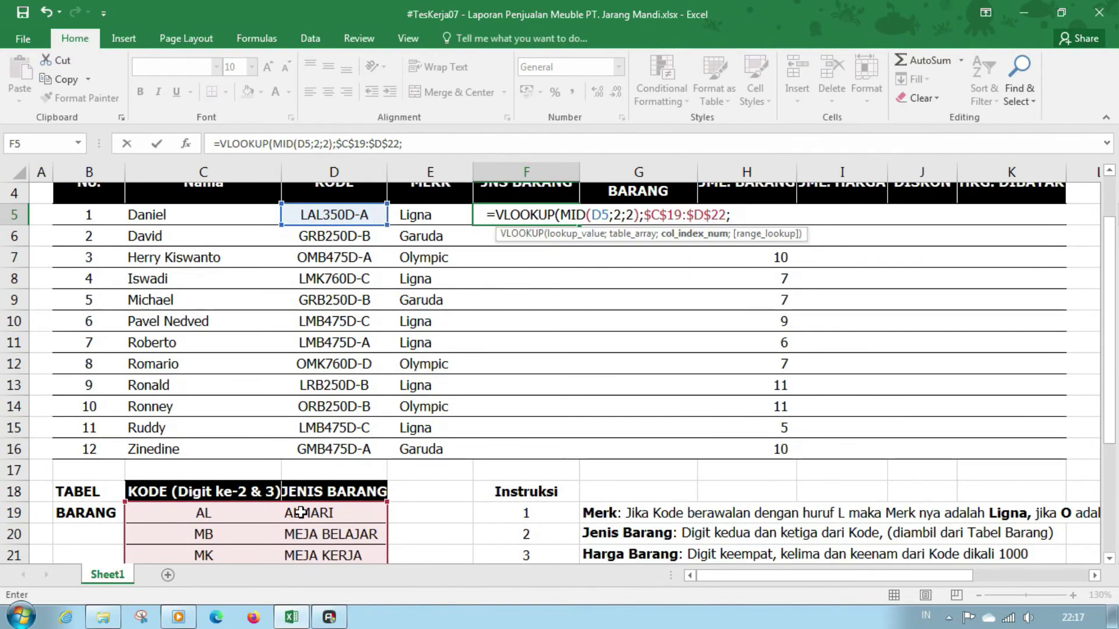
pyautogui.scroll(1, 301, 513)
pyautogui.write('2')
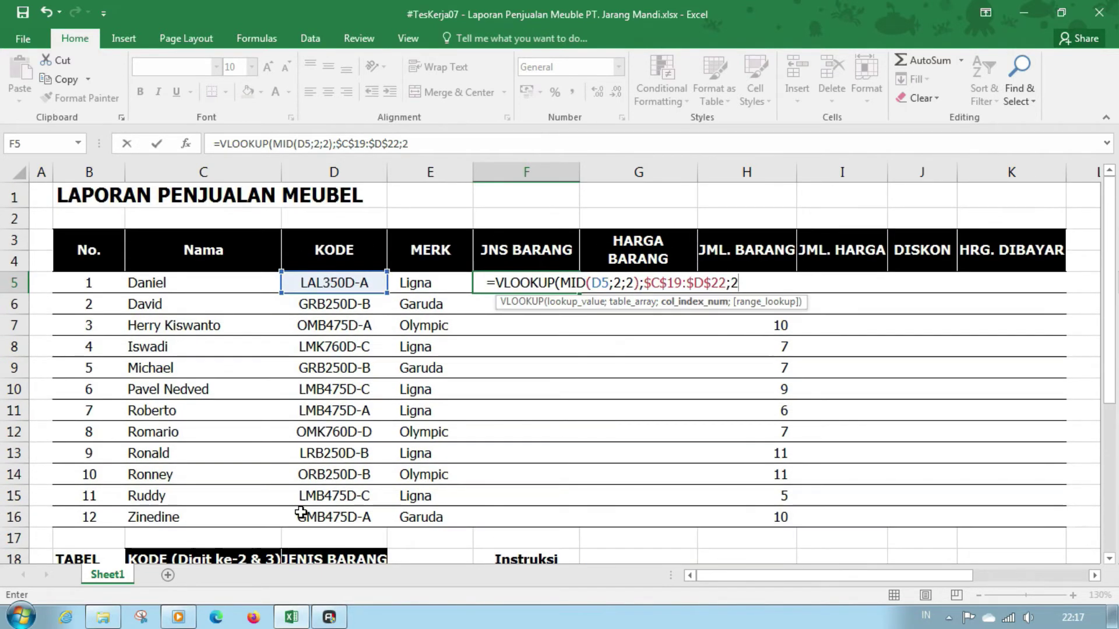
pyautogui.write(';0')
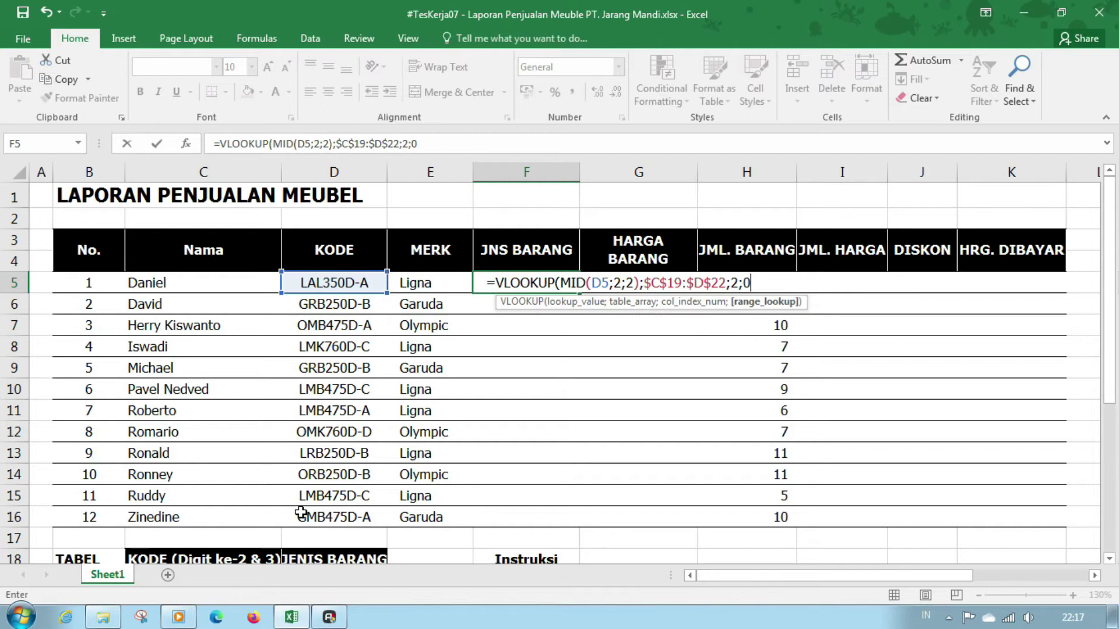
pyautogui.write(')')
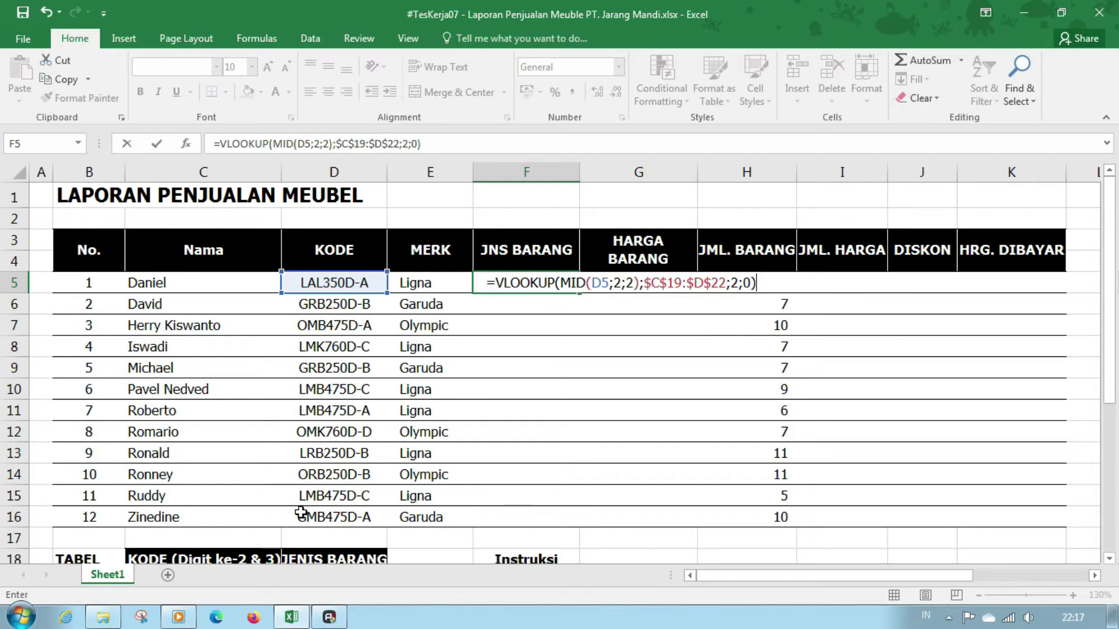
pyautogui.press('Return')
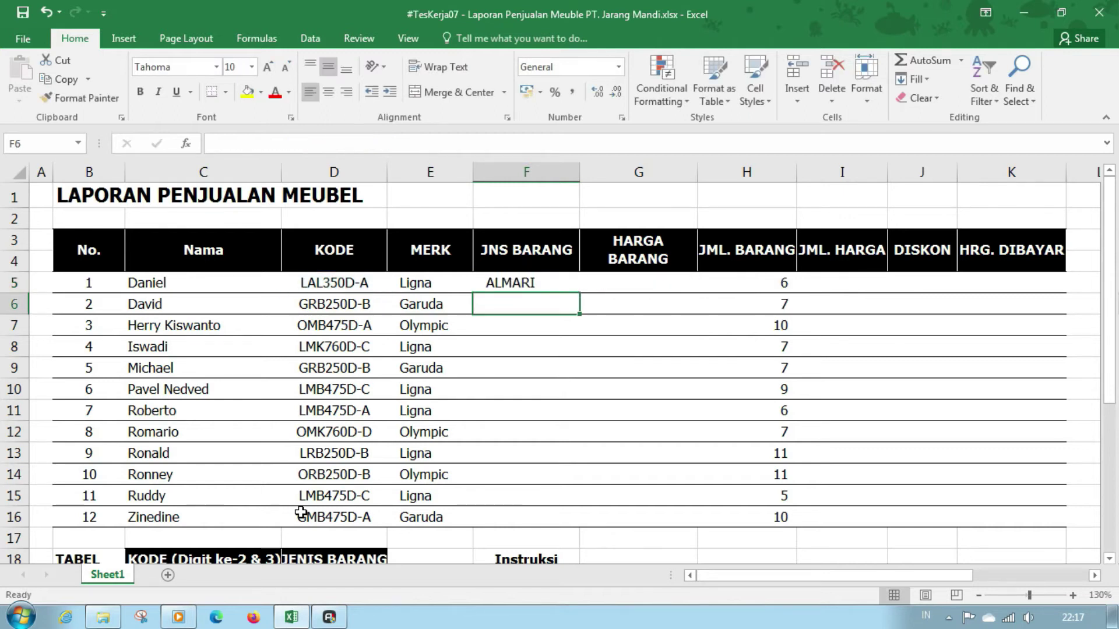
pyautogui.click(530, 283)
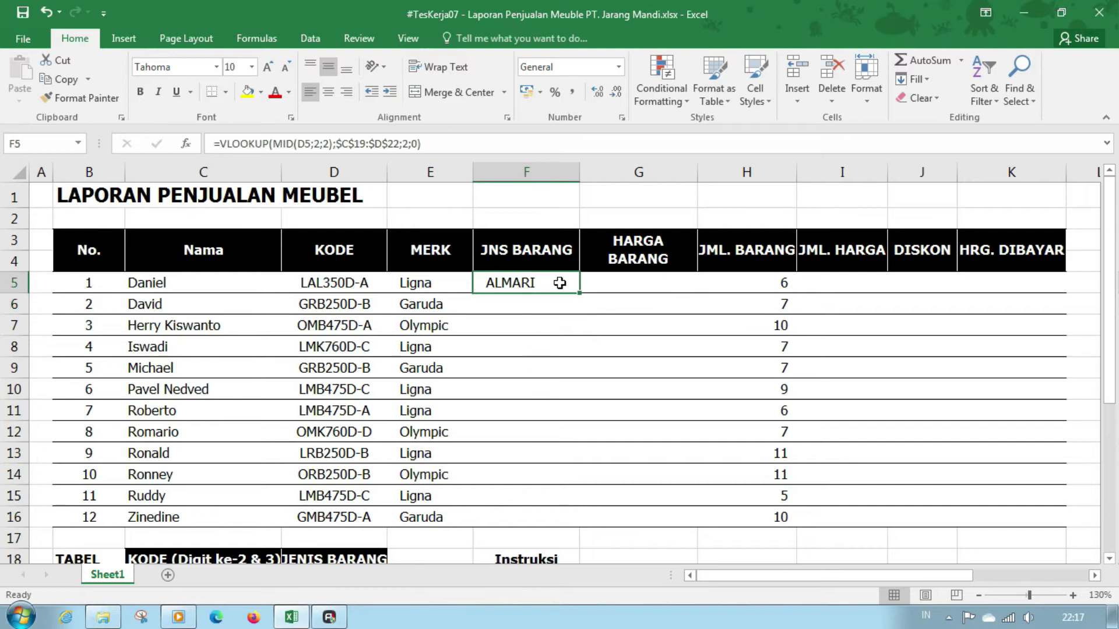
pyautogui.doubleClick(582, 286)
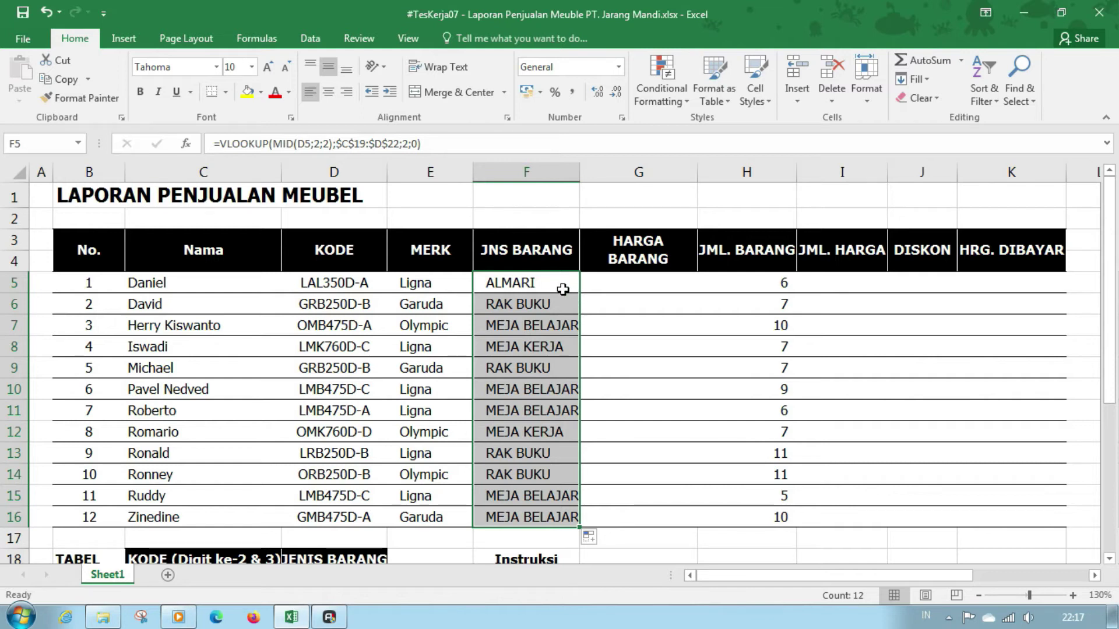
# Begin a VALUE formula in HARGA BARANG cell G5 with MID(D5;4;3) as its text argument.
pyautogui.click(615, 290)
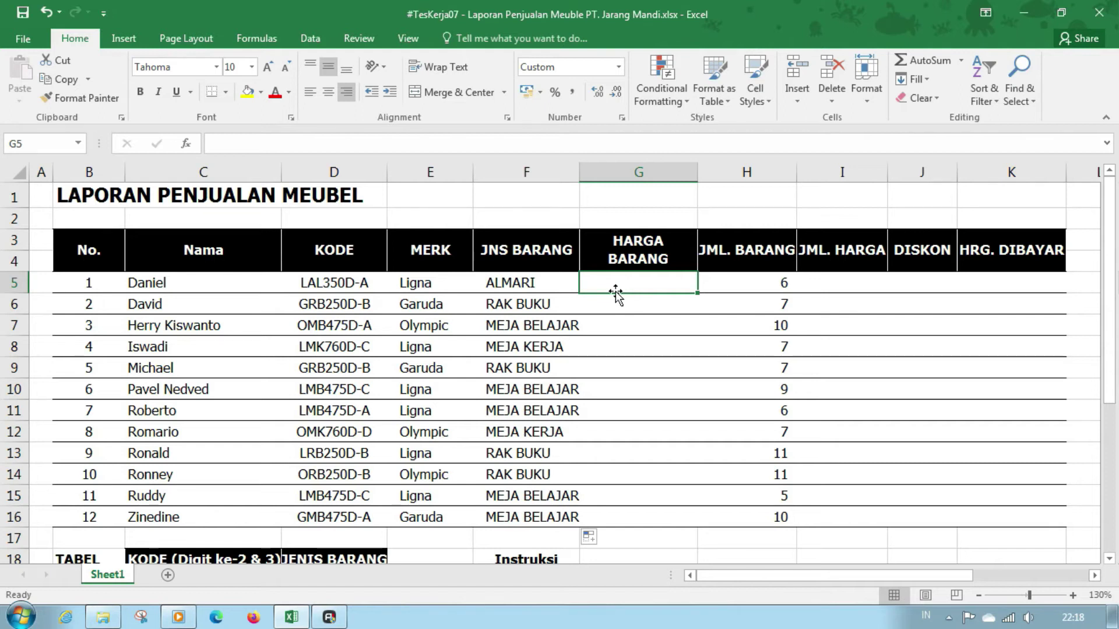
pyautogui.write('=V')
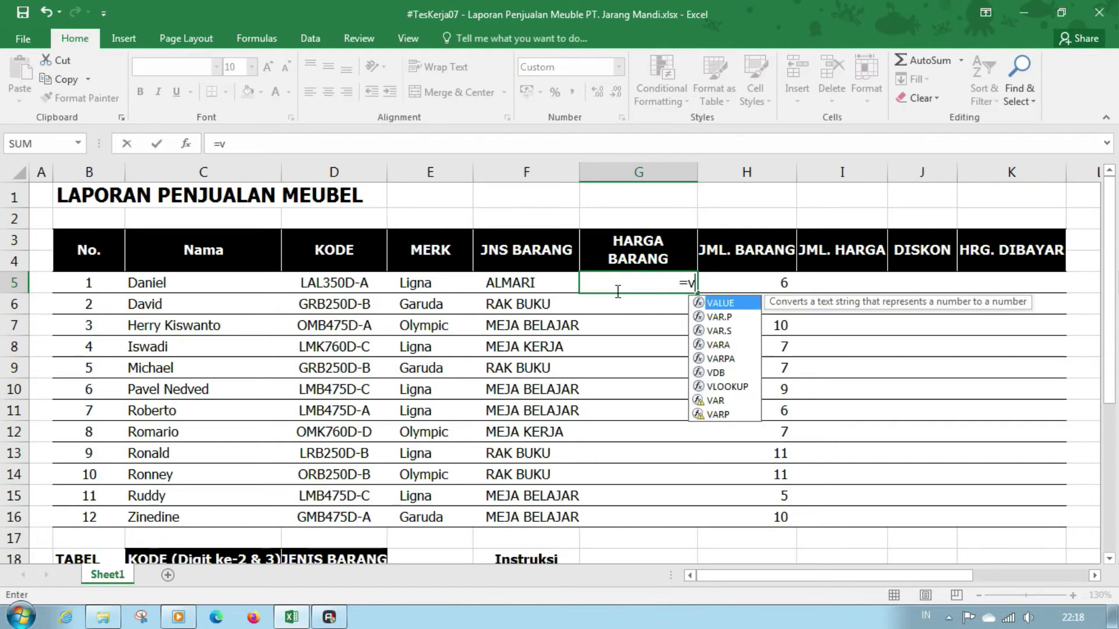
pyautogui.press('Tab')
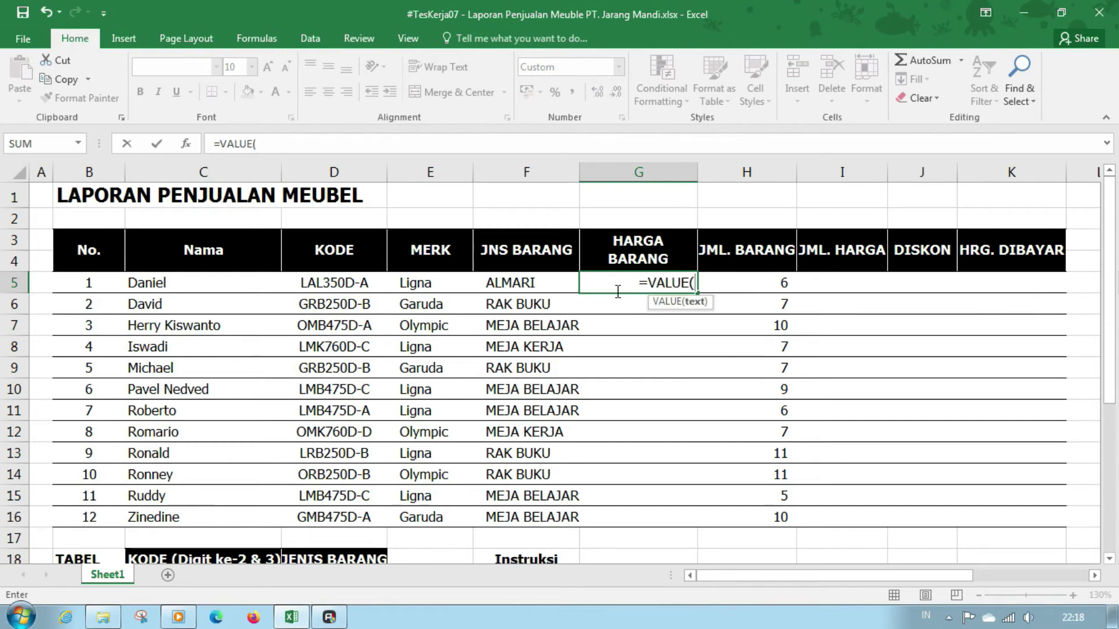
pyautogui.write('mid')
pyautogui.press('Tab')
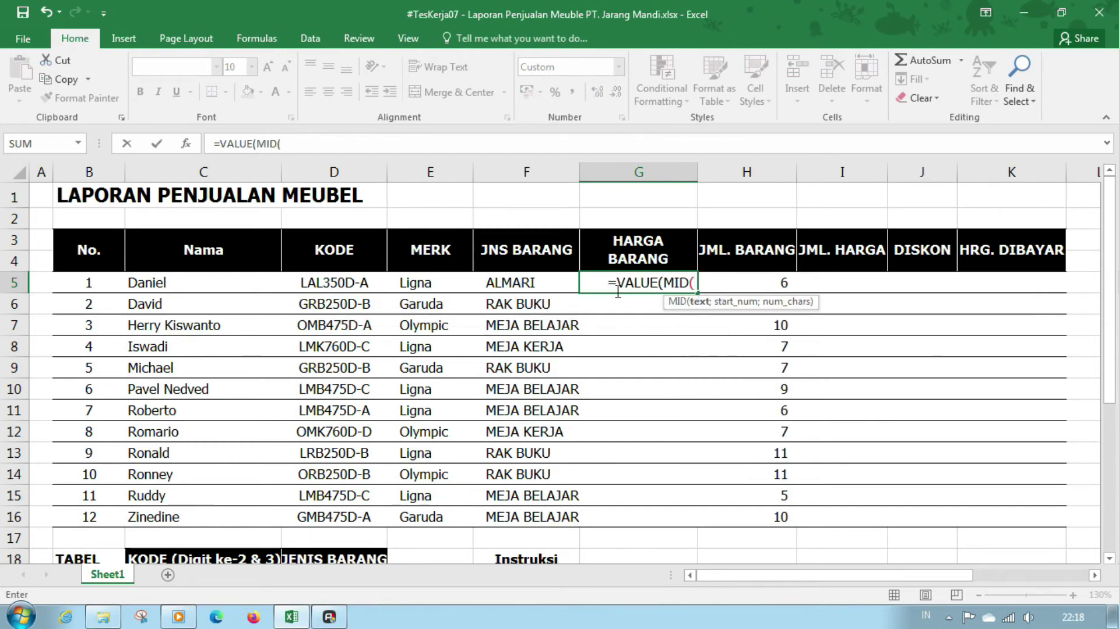
pyautogui.click(347, 284)
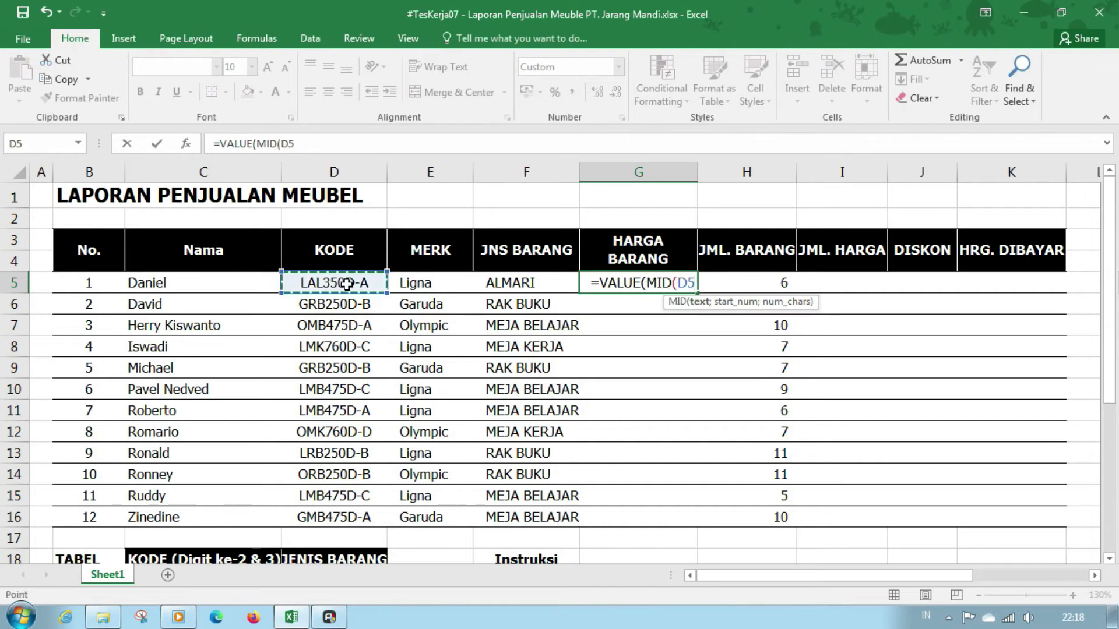
pyautogui.write(';')
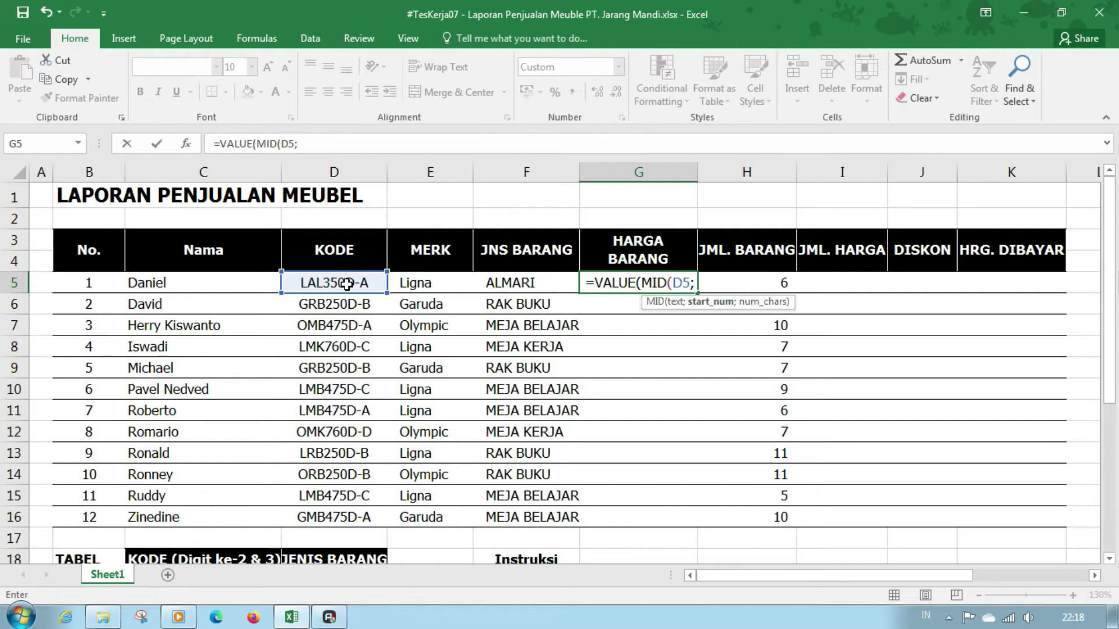
pyautogui.write('4;')
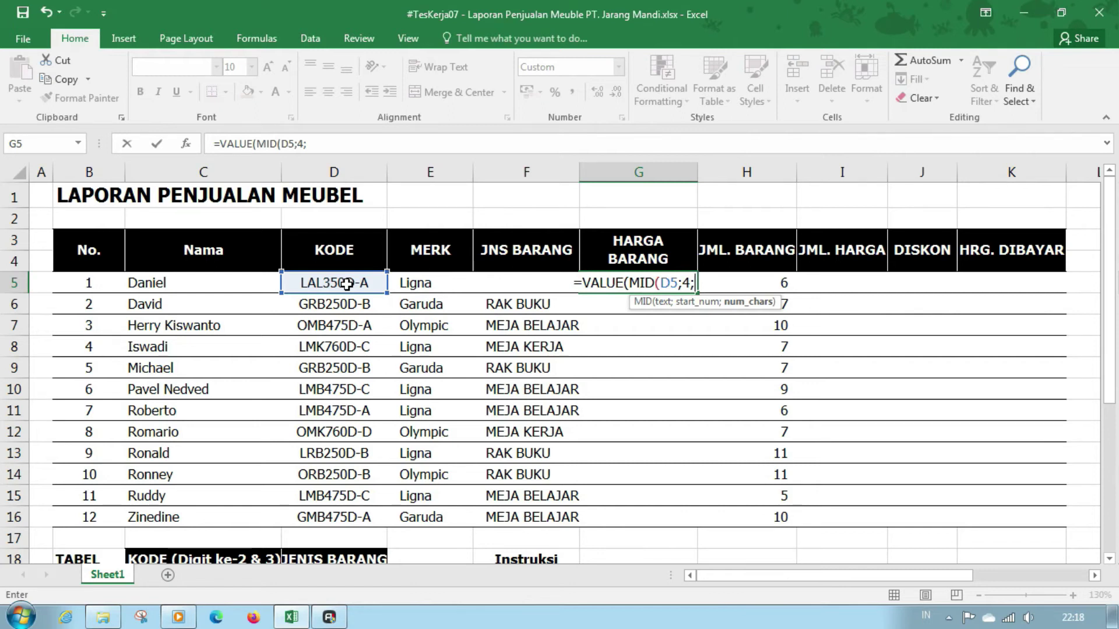
pyautogui.write('3')
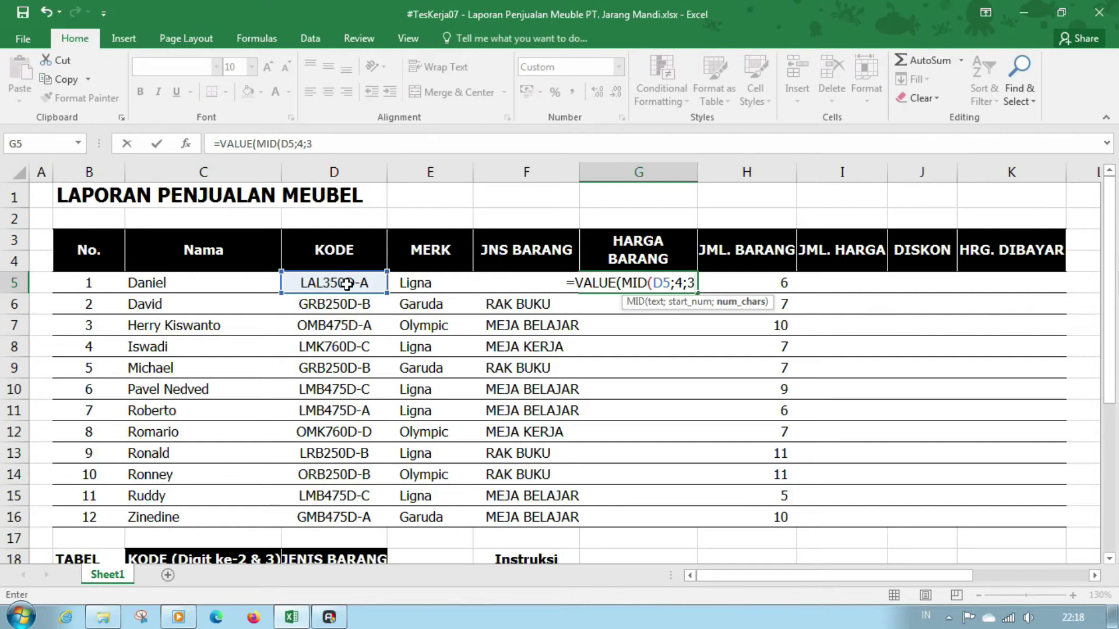
pyautogui.write(')')
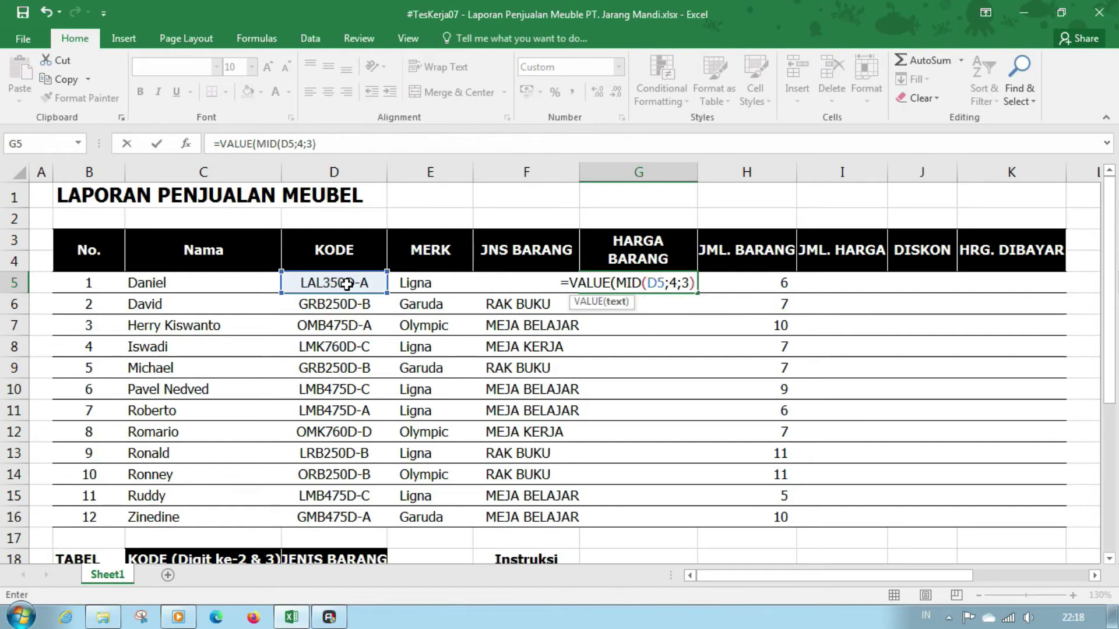
# Complete the G5 formula by multiplying the VALUE result by 1000, and fill it down to G16.
pyautogui.write(')')
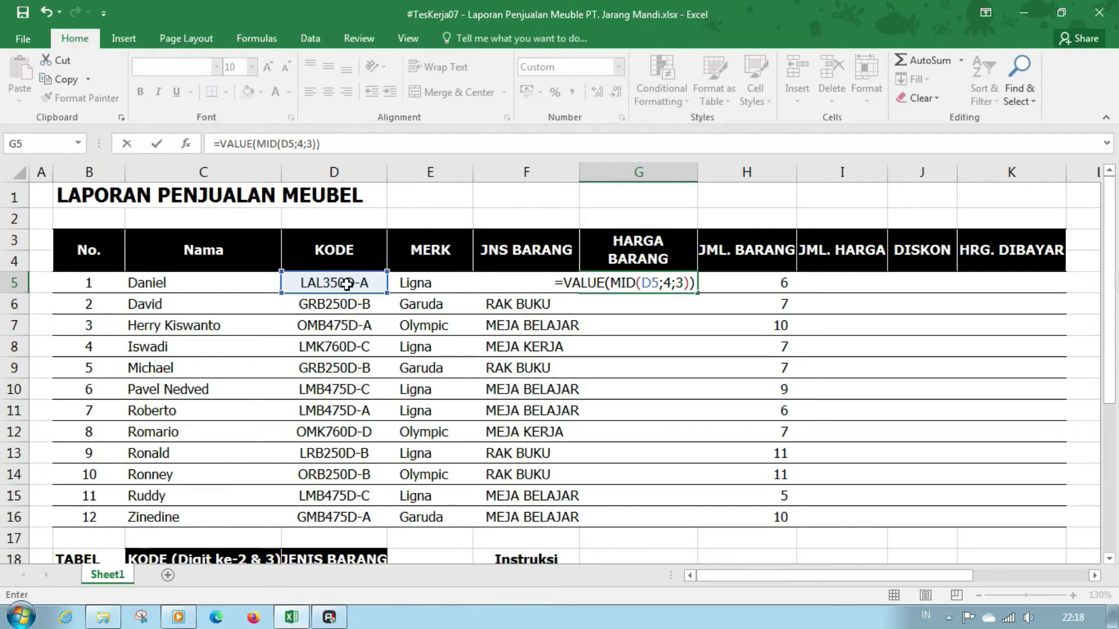
pyautogui.write('*1000')
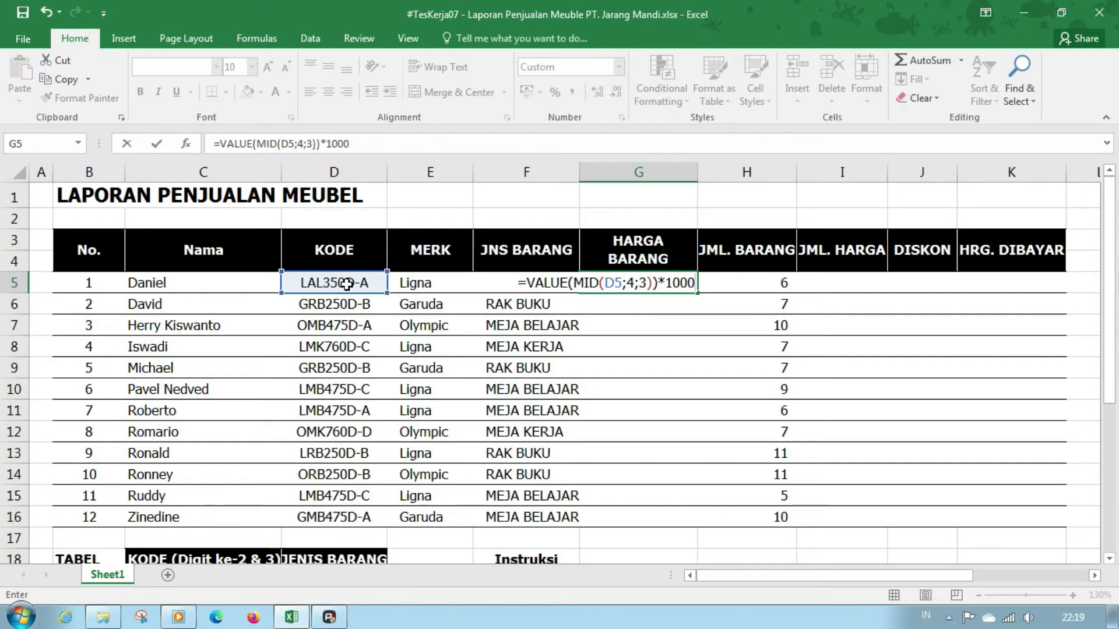
pyautogui.press('Return')
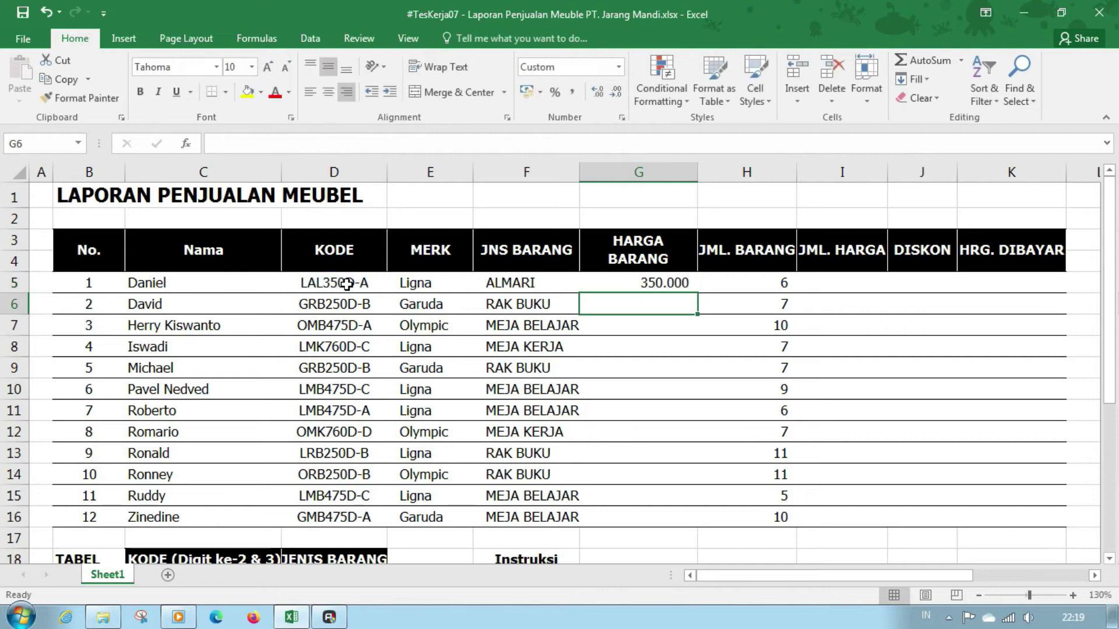
pyautogui.press('Up')
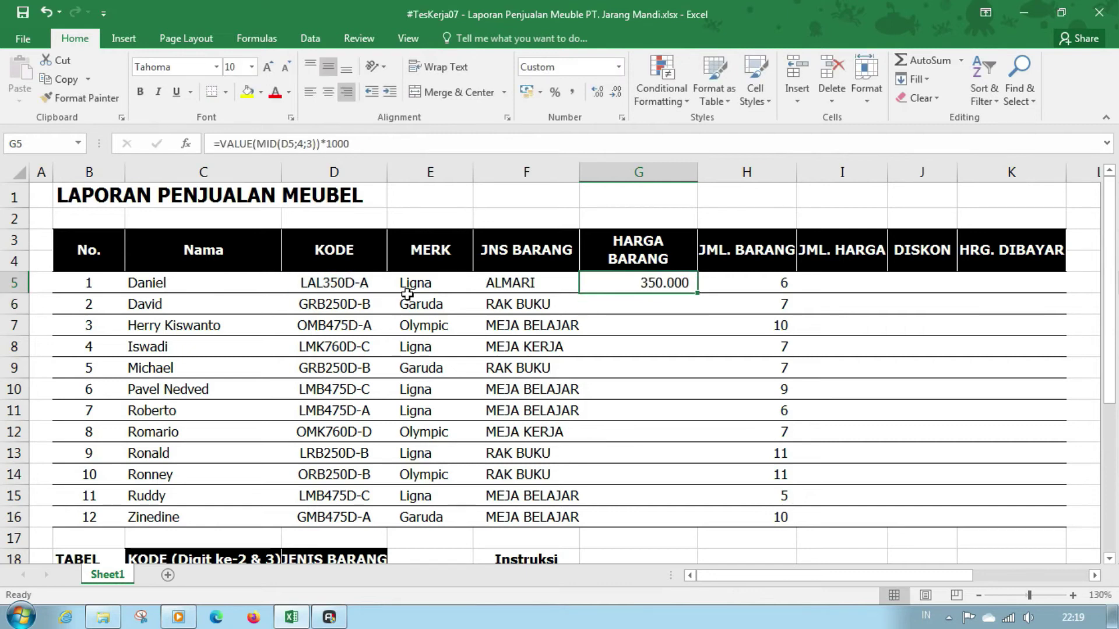
pyautogui.doubleClick(700, 292)
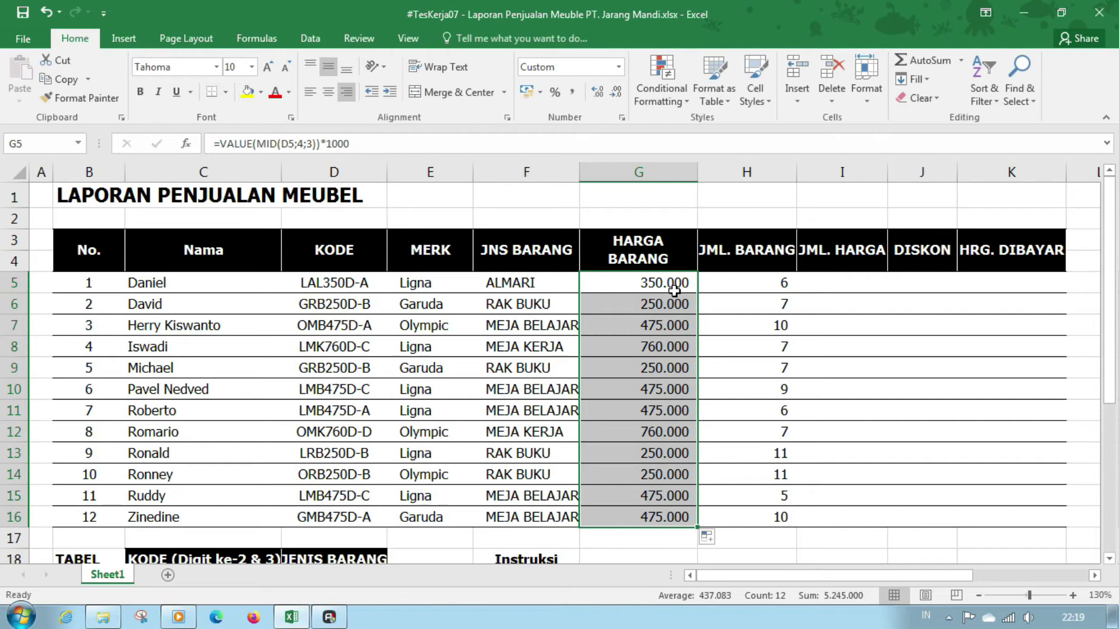
# Enter =G5*H5 in JML. HARGA cell I5 and fill it down to I16.
pyautogui.click(835, 282)
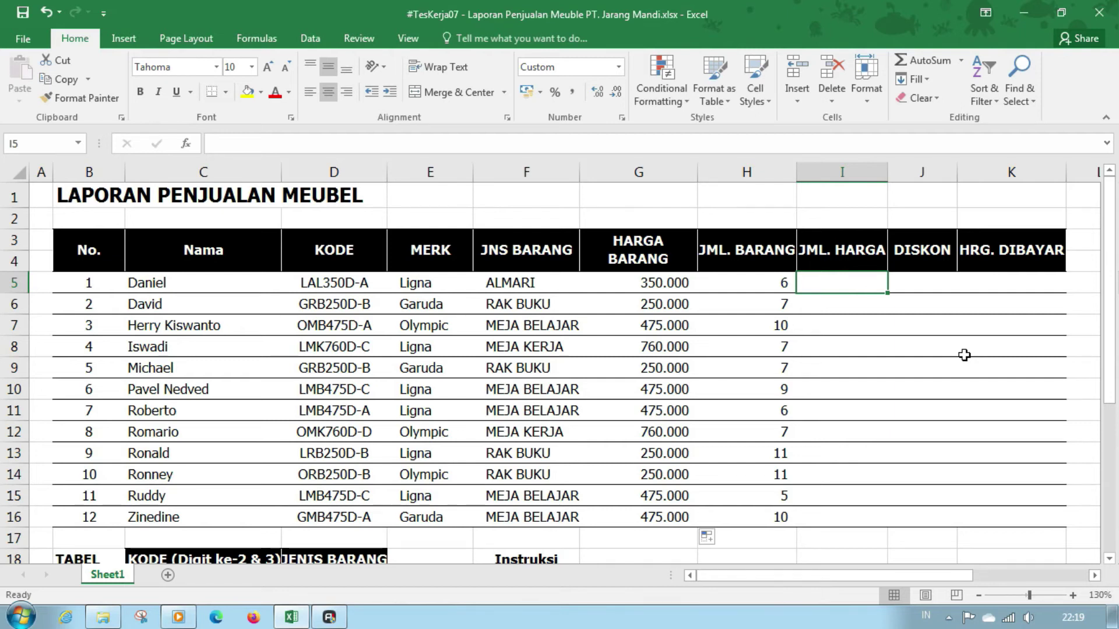
pyautogui.write('=')
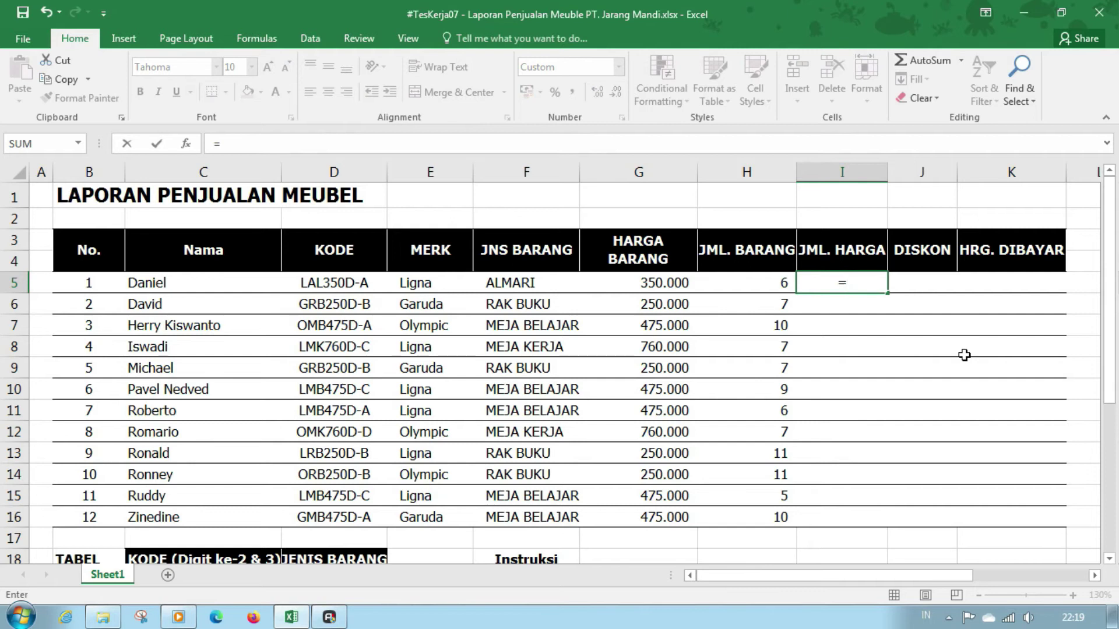
pyautogui.press('Left')
pyautogui.press('Left')
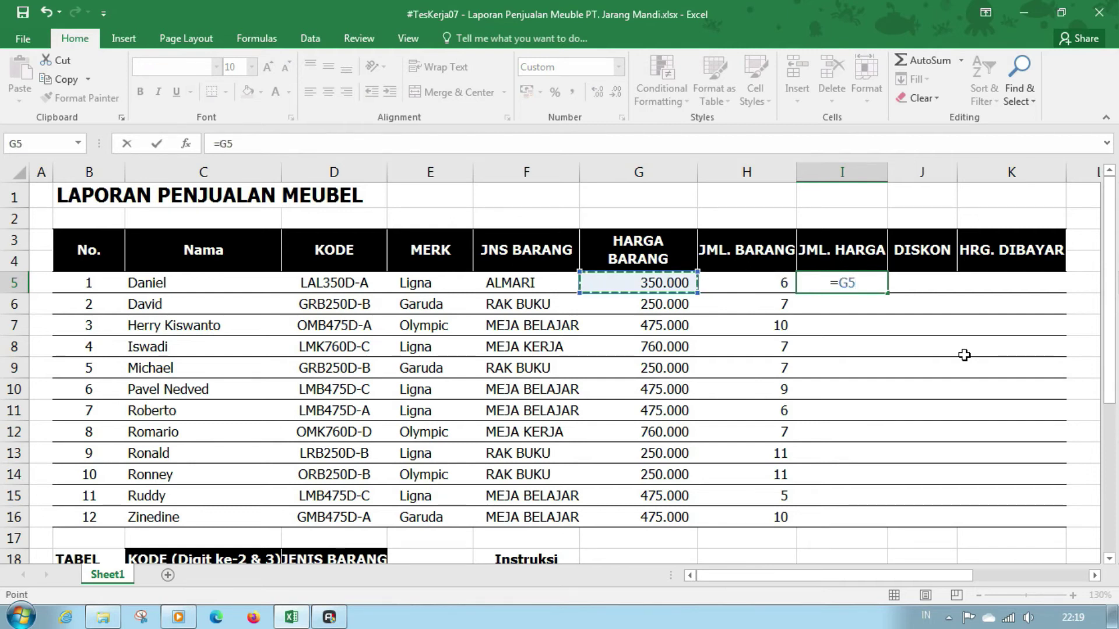
pyautogui.write('*')
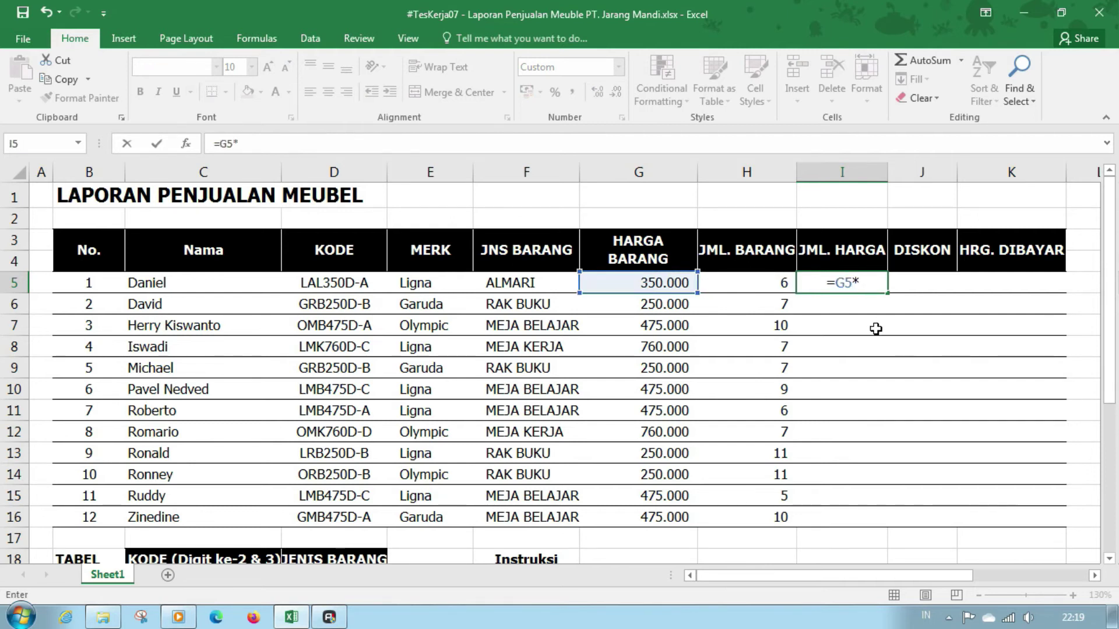
pyautogui.press('Left')
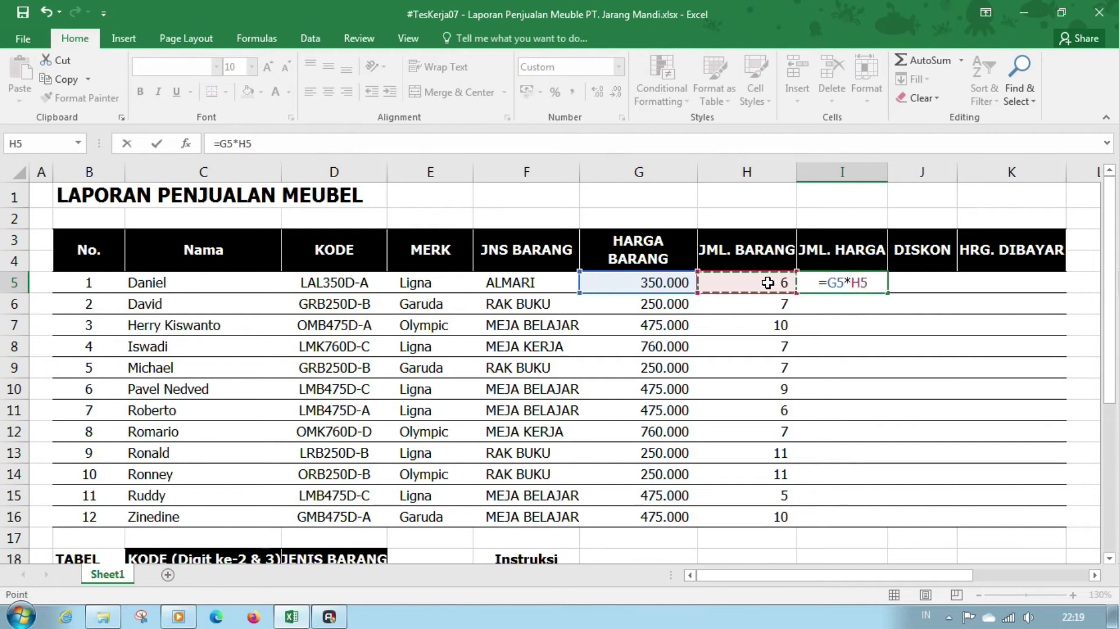
pyautogui.press('Return')
pyautogui.press('Up')
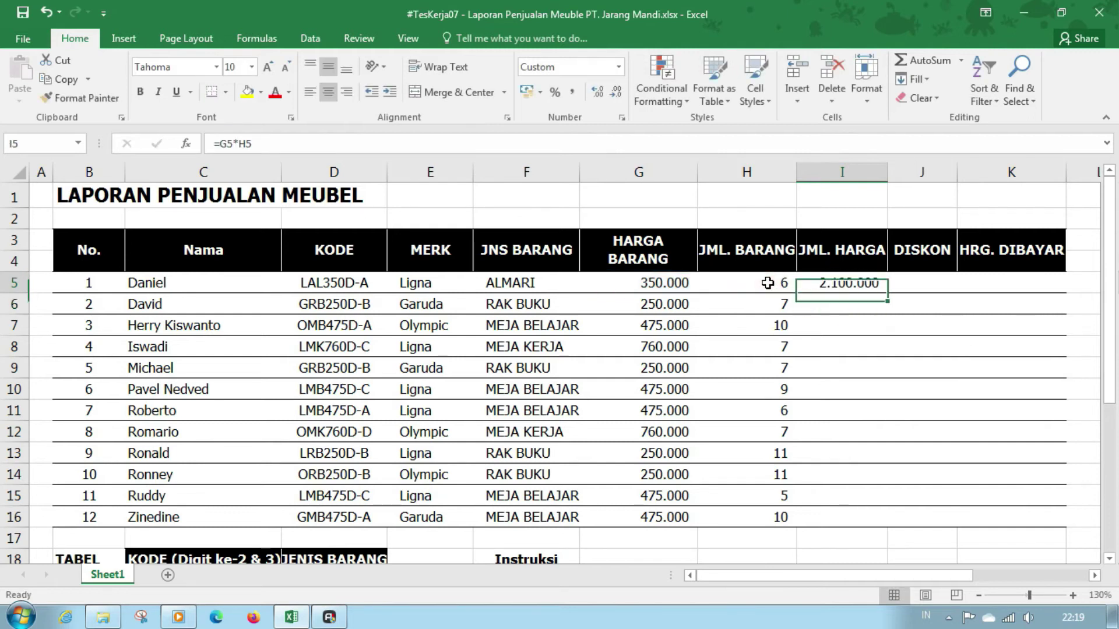
pyautogui.doubleClick(886, 294)
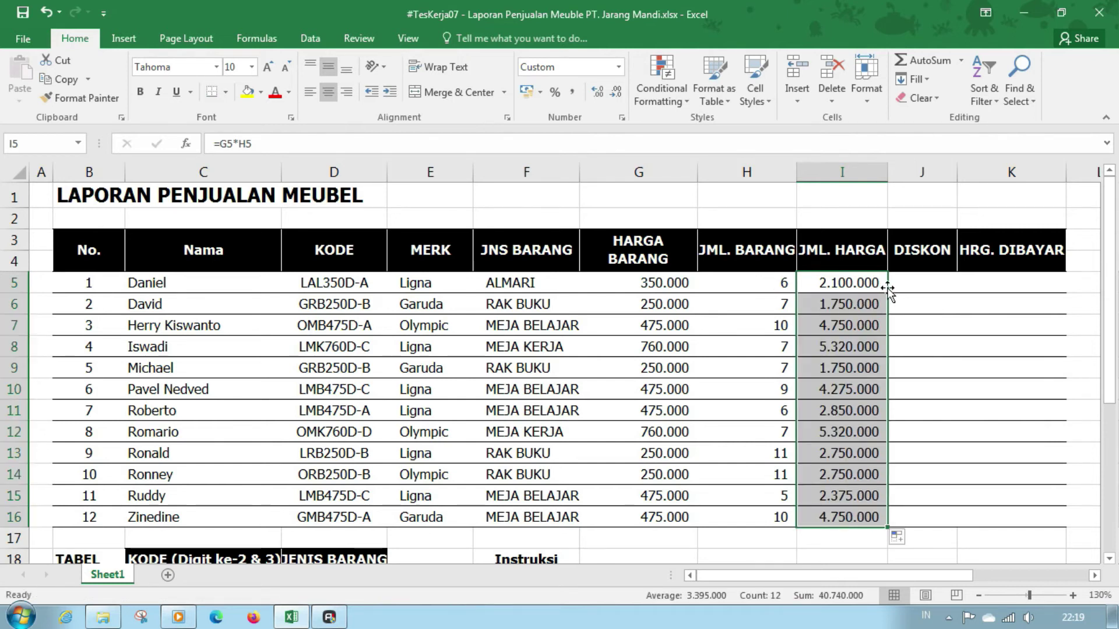
# Begin a VLOOKUP formula in DISKON cell J5 with MID(D5;7;1) as the first part of its lookup value.
pyautogui.click(920, 284)
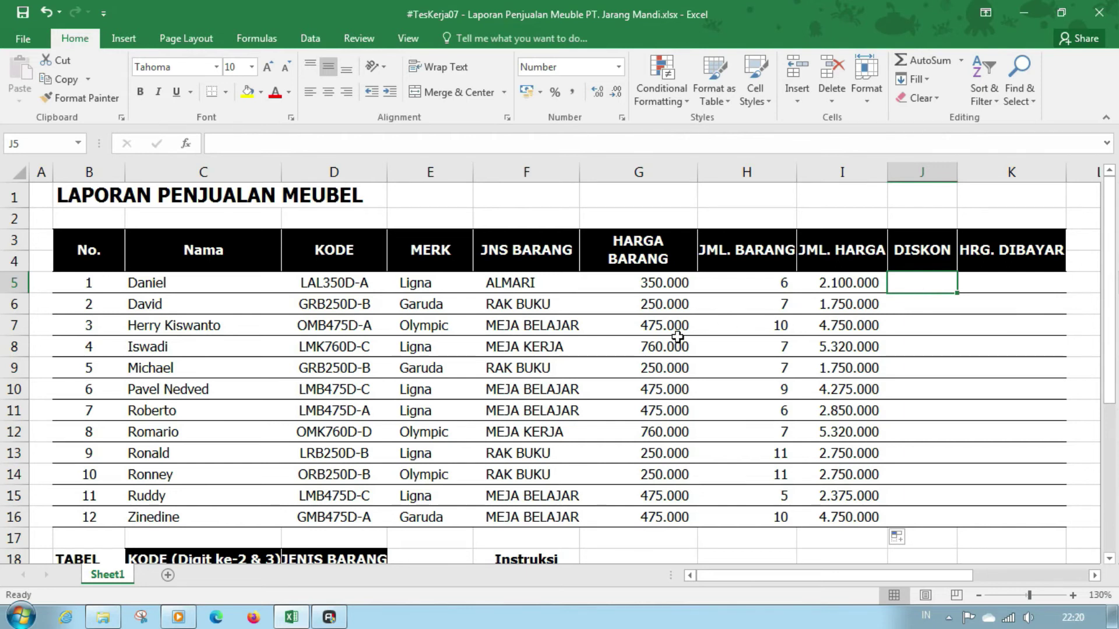
pyautogui.scroll(-6, 383, 348)
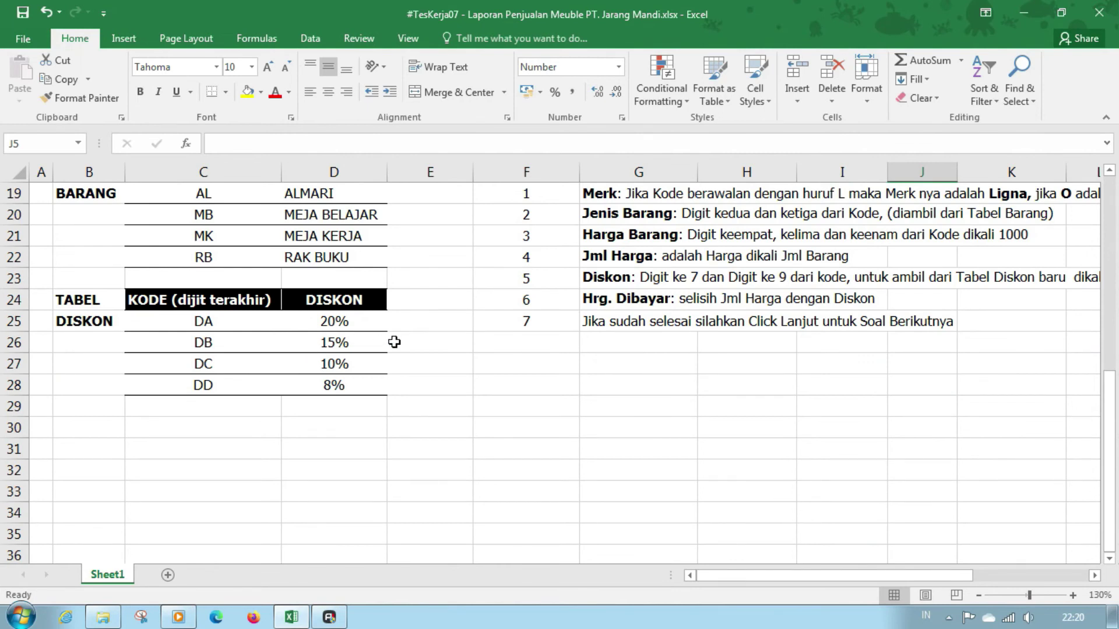
pyautogui.scroll(6, 606, 337)
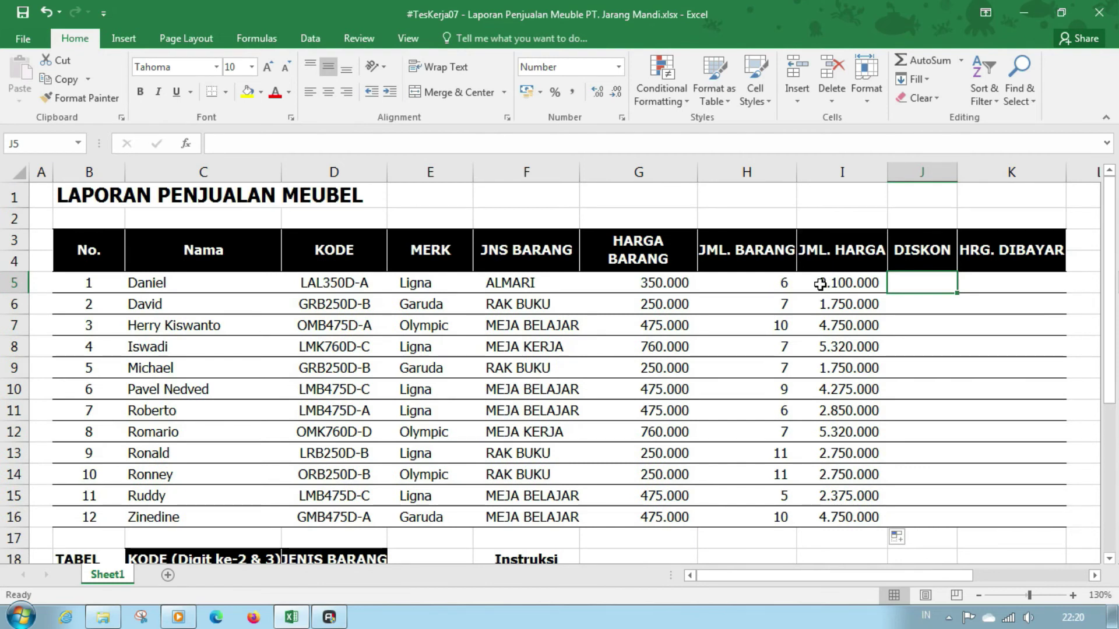
pyautogui.write('=VLOOKUP(')
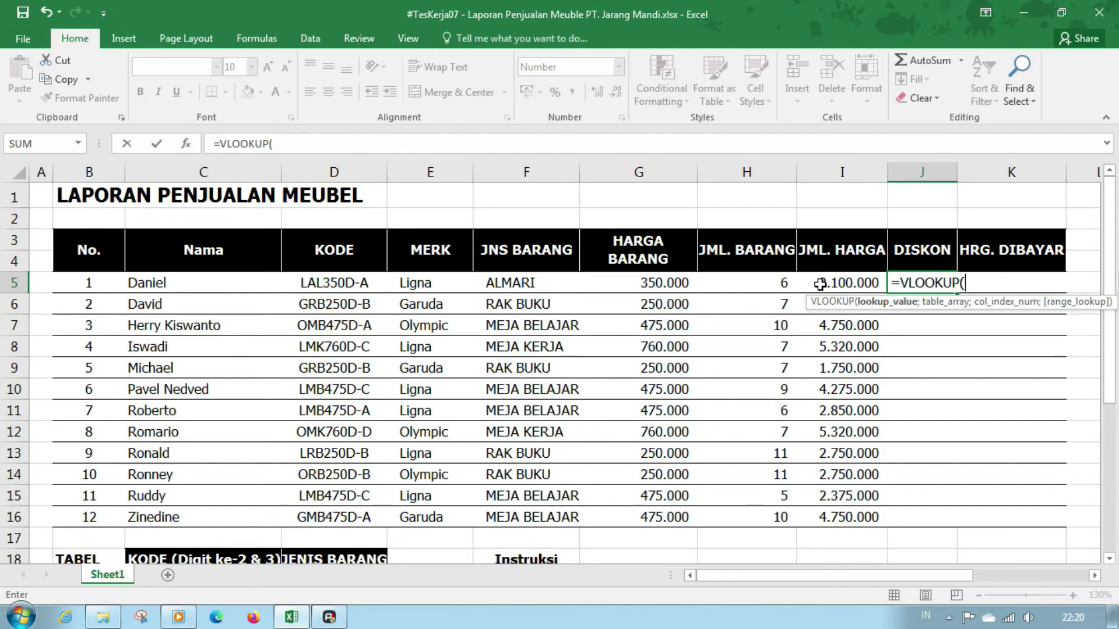
pyautogui.write('mid')
pyautogui.press('Tab')
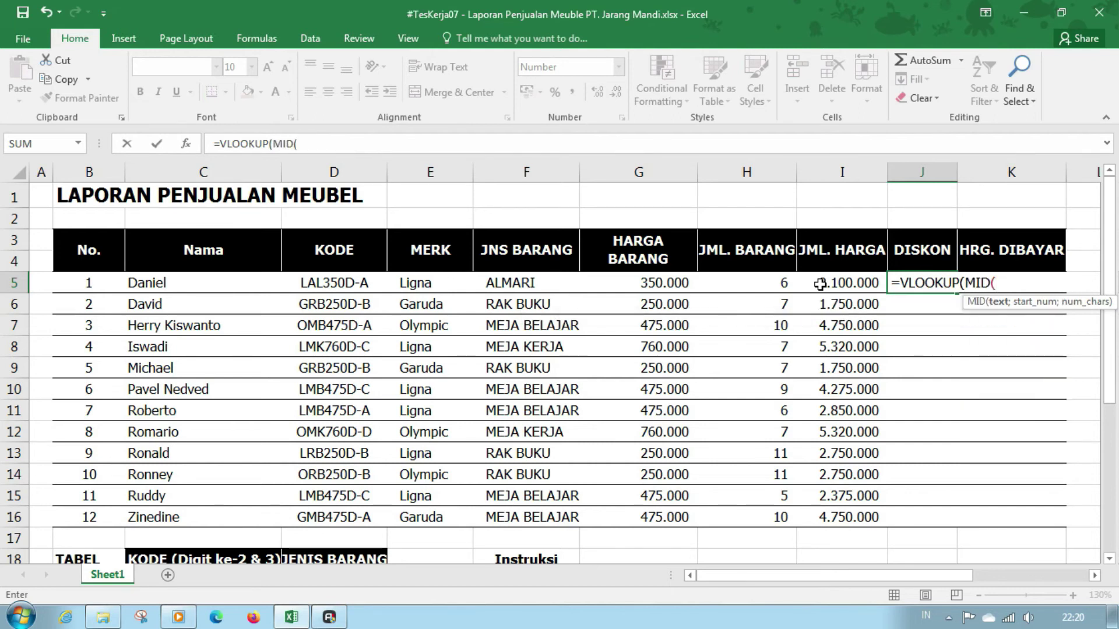
pyautogui.click(351, 279)
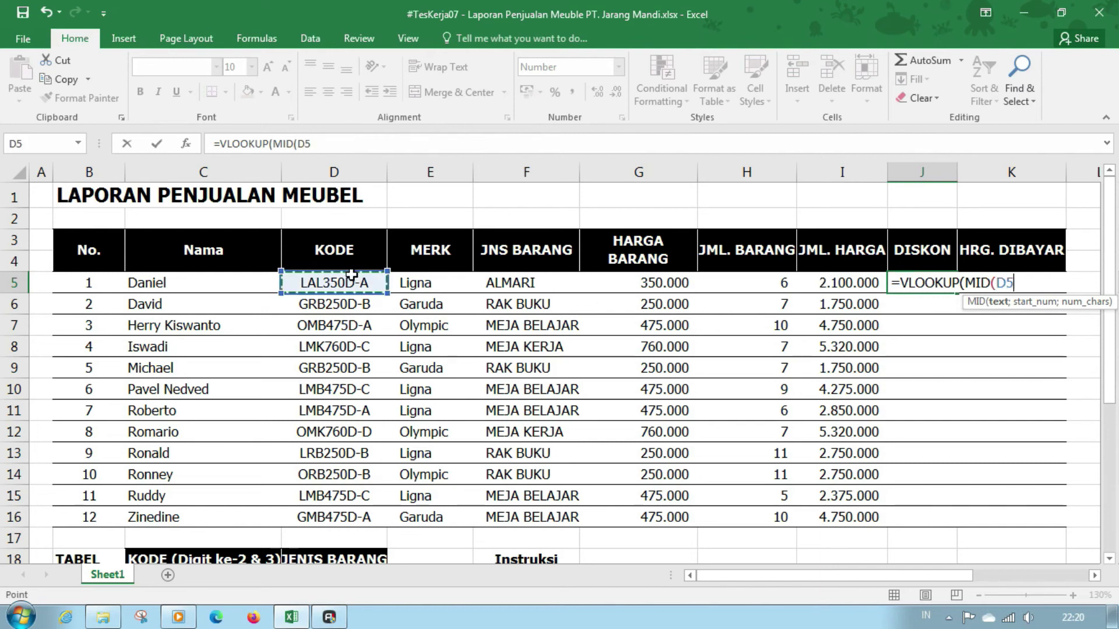
pyautogui.write(';')
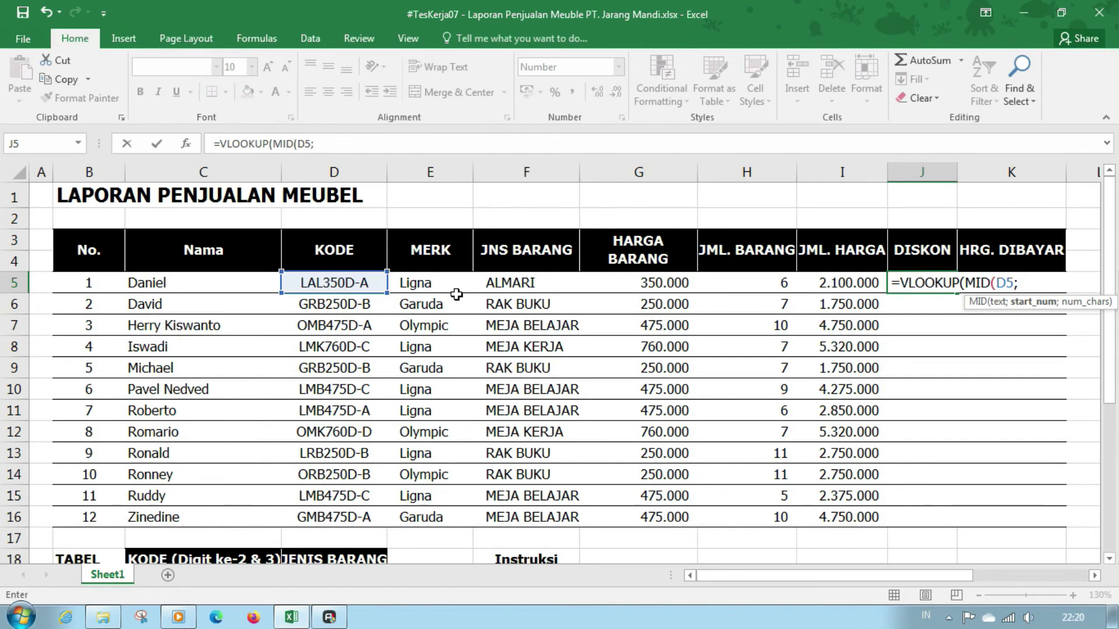
pyautogui.write('7;')
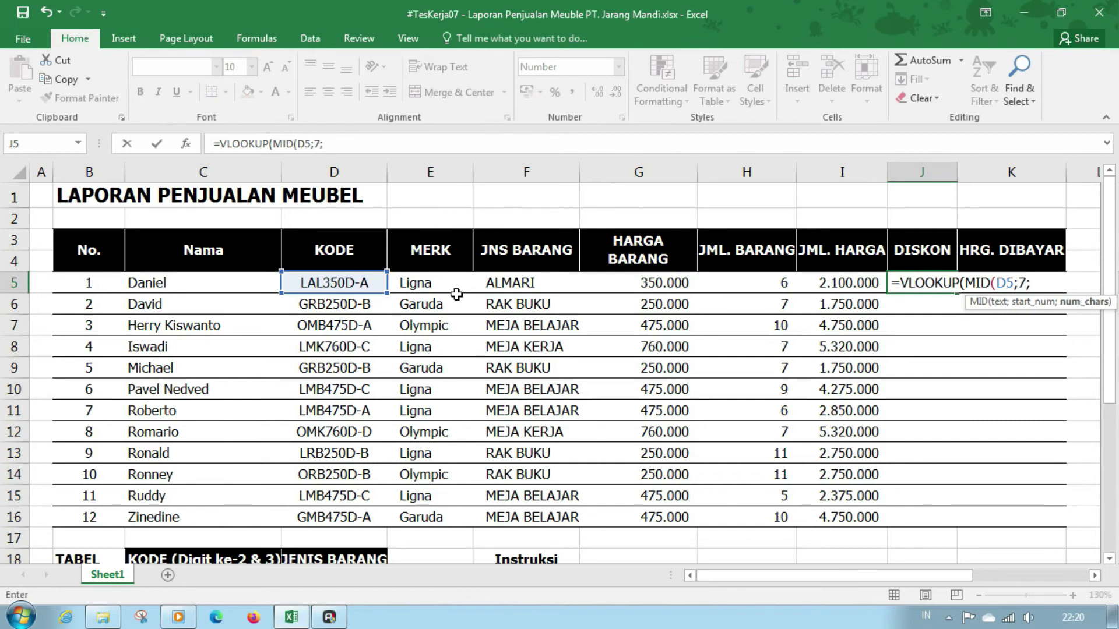
pyautogui.write('1')
pyautogui.write(')')
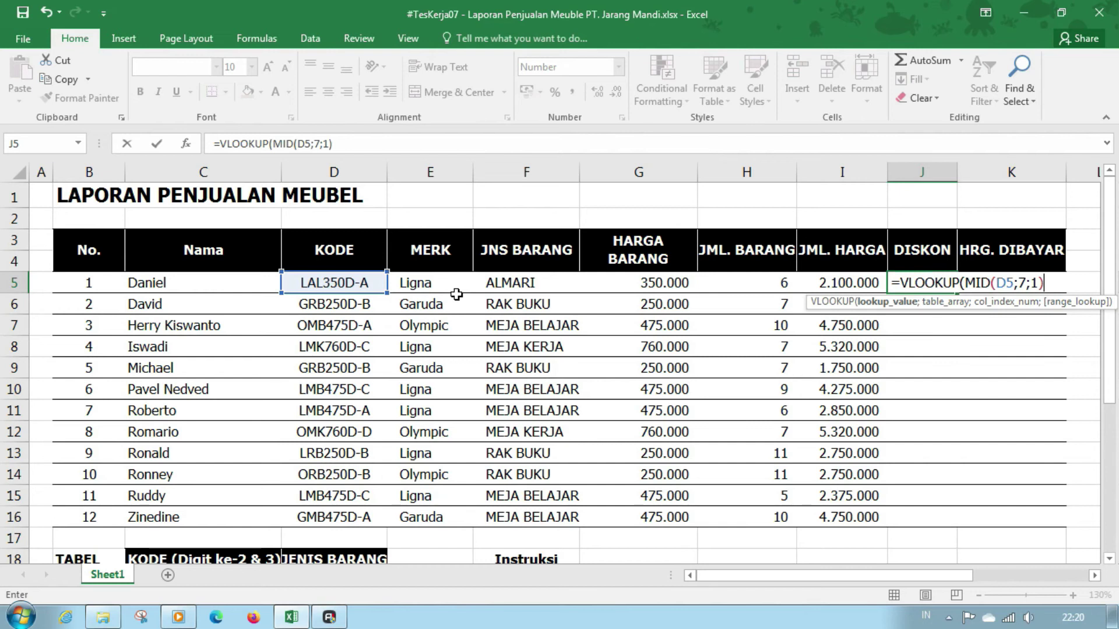
# Join RIGHT(D5;1) to the MID part with & to complete the J5 formula's lookup value.
pyautogui.write('&')
pyautogui.write('RIGHT(')
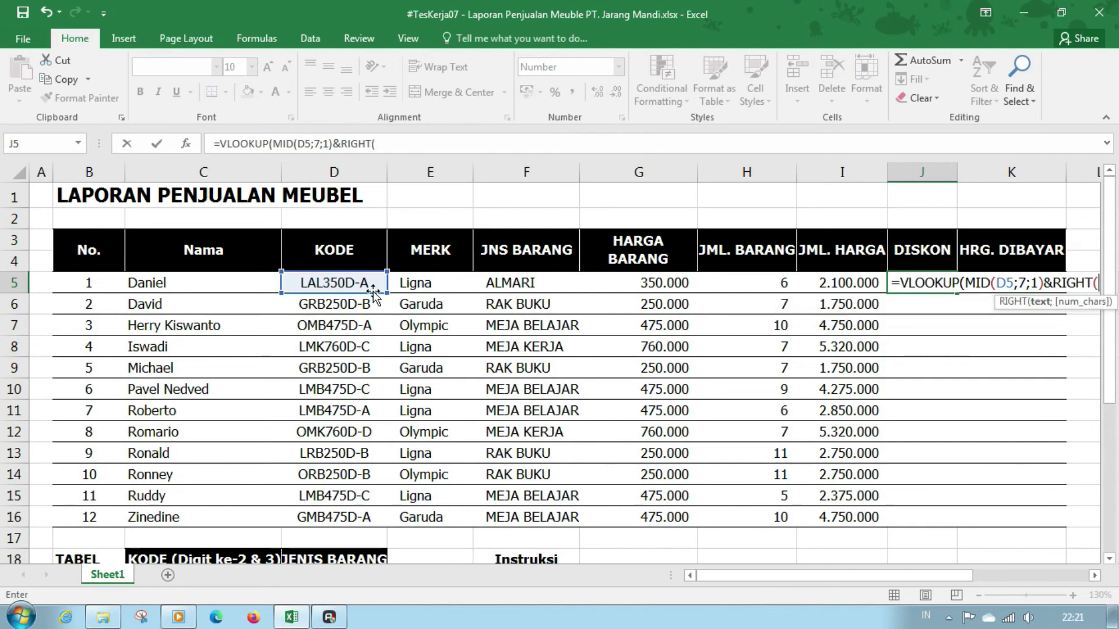
pyautogui.click(319, 279)
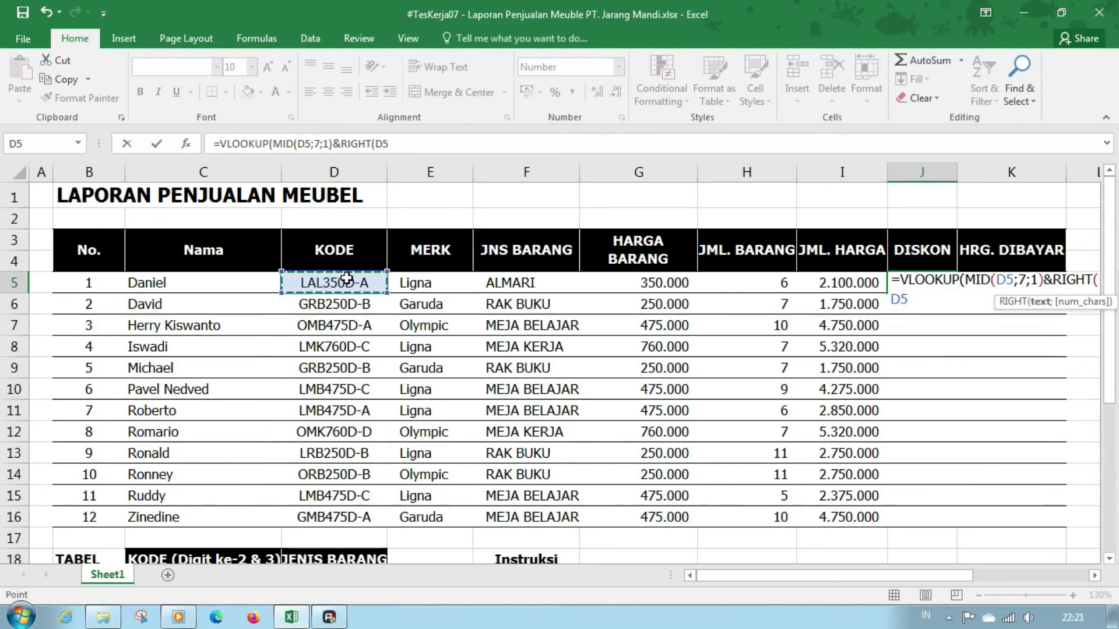
pyautogui.write(';')
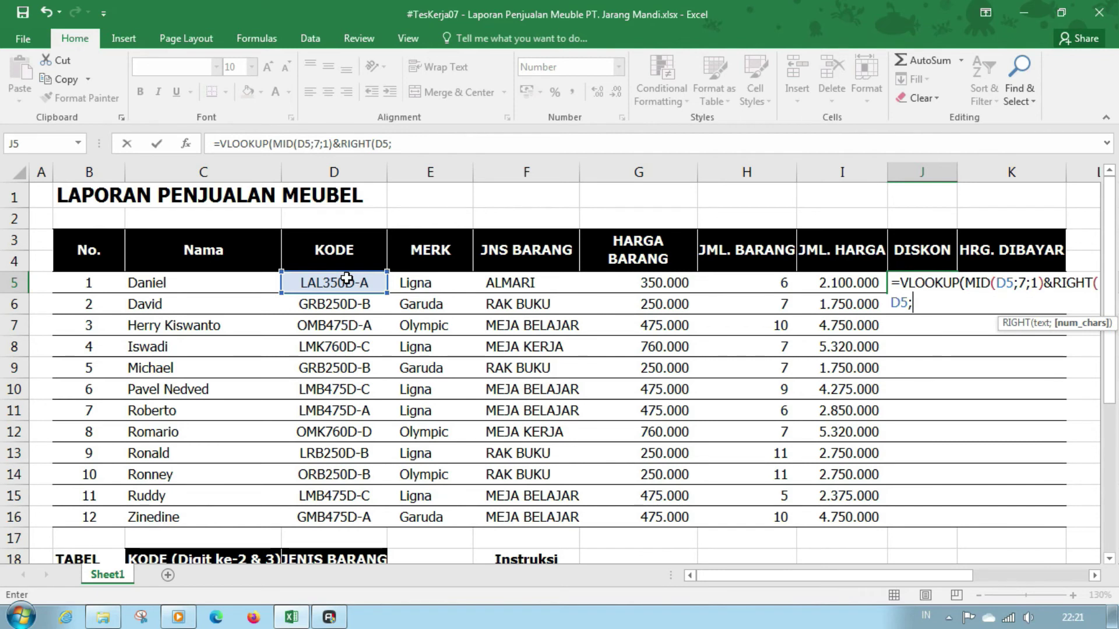
pyautogui.write('1)')
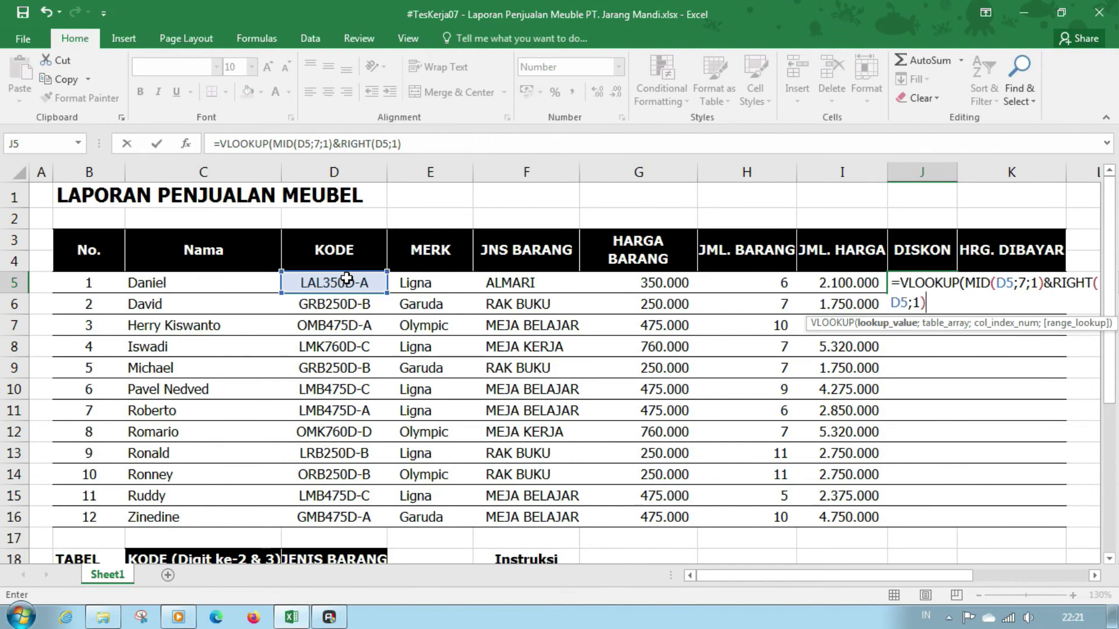
# Complete the J5 lookup with the discount table $C$25:$D$28 as absolute range, column 2 and match type 0.
pyautogui.write(';')
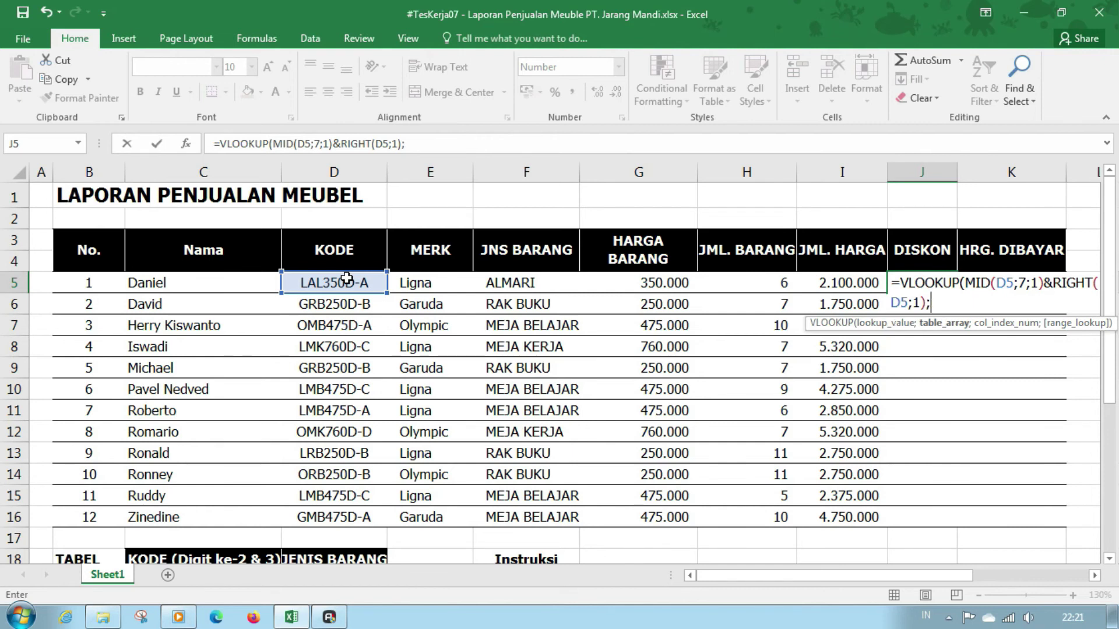
pyautogui.scroll(-3, 245, 306)
pyautogui.scroll(-1, 244, 306)
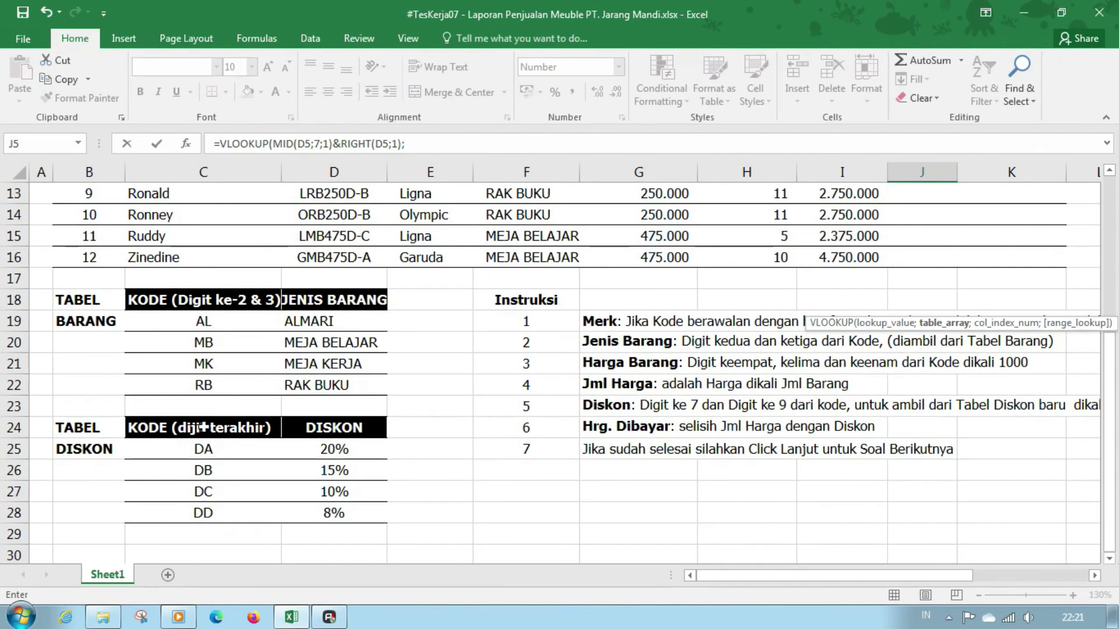
pyautogui.moveTo(201, 449); pyautogui.dragTo(302, 517)
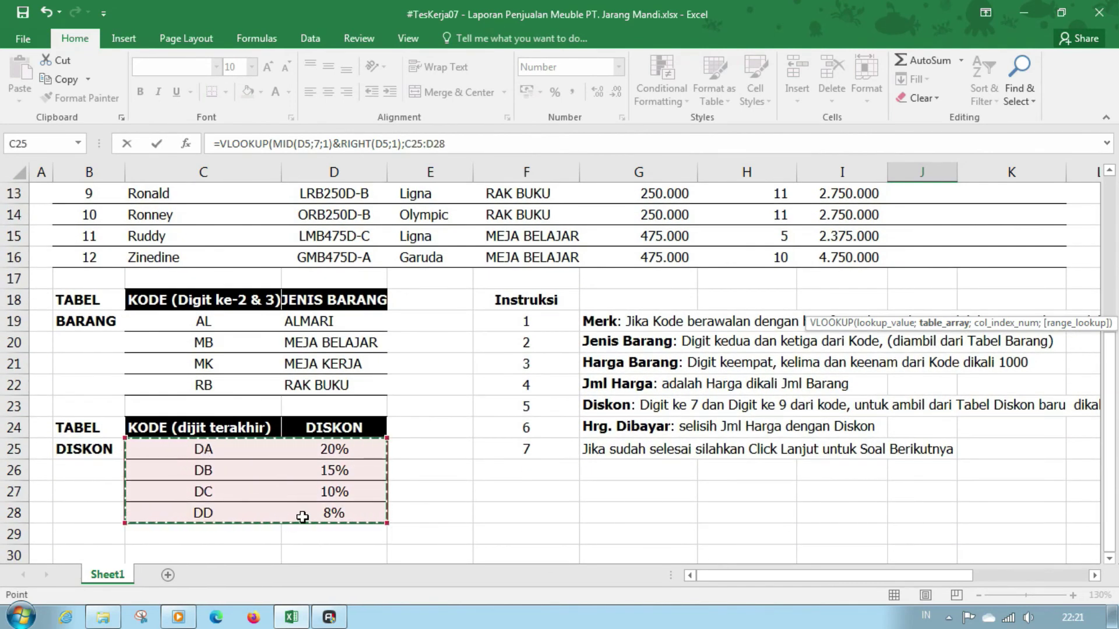
pyautogui.press('F4')
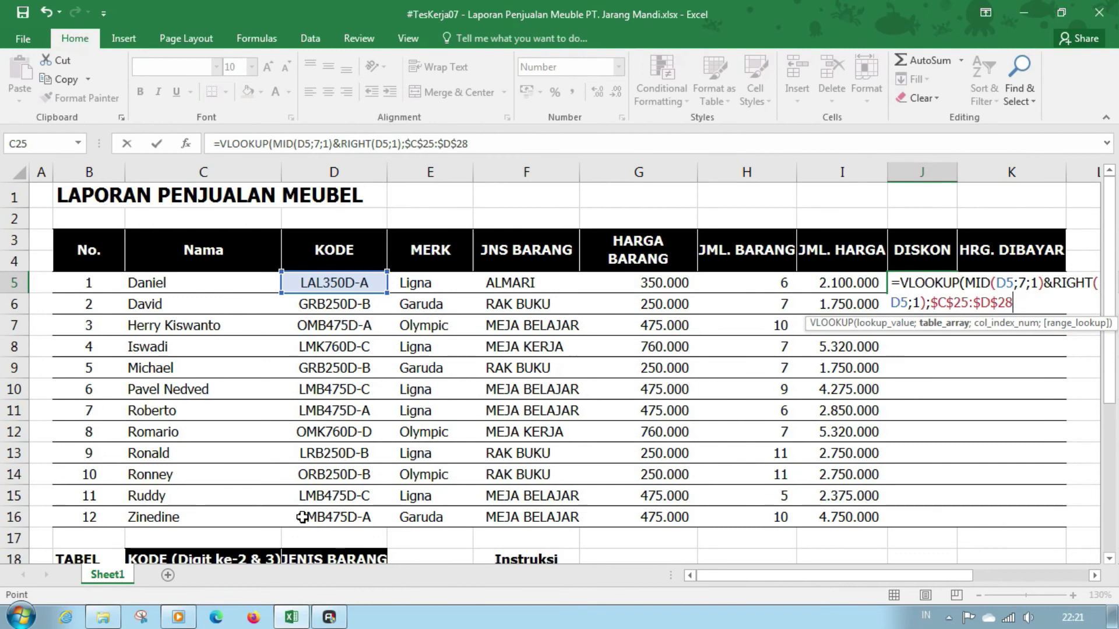
pyautogui.write(';2')
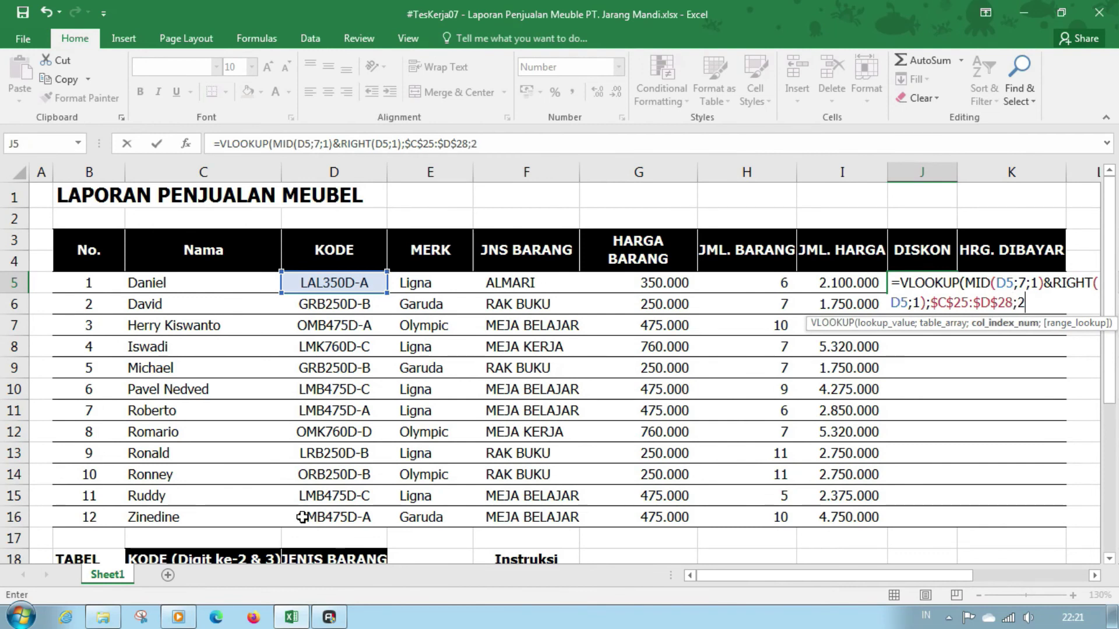
pyautogui.write(';')
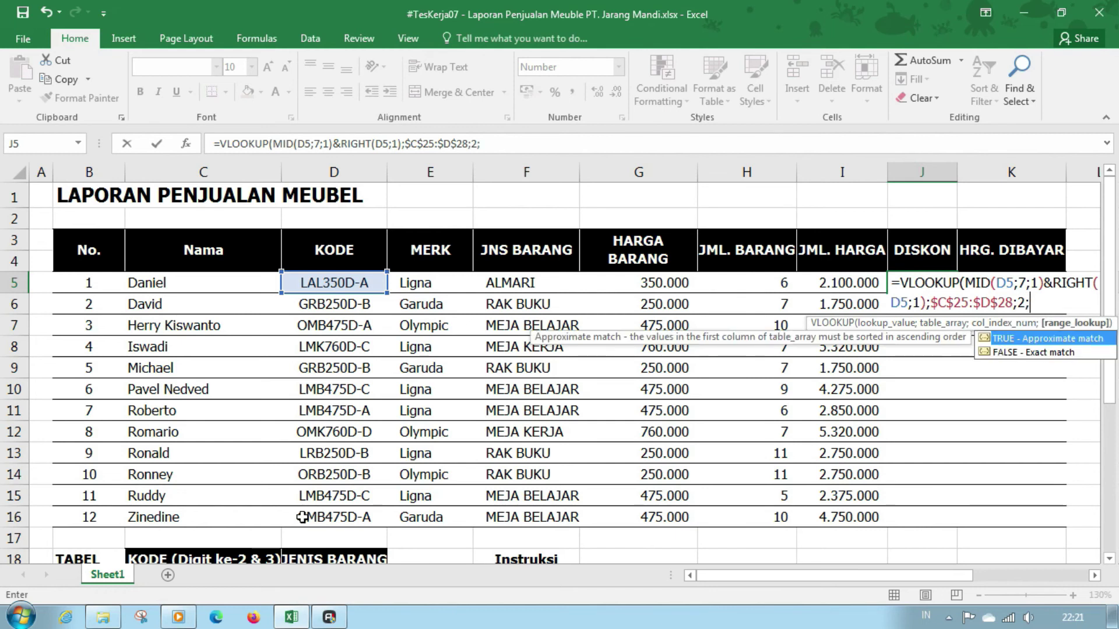
pyautogui.write('0)')
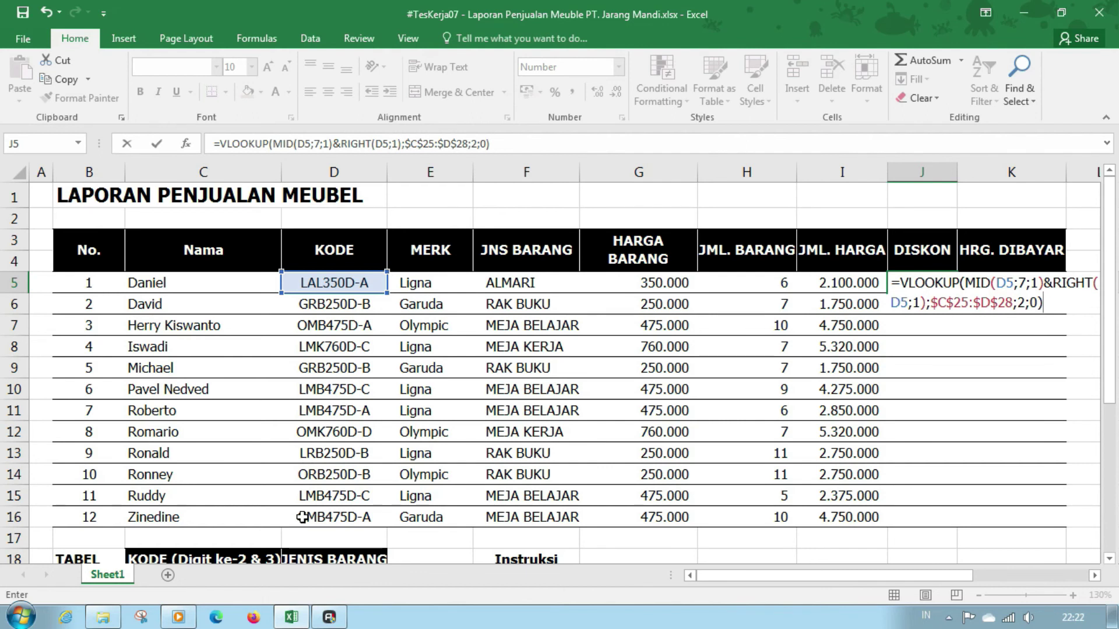
# Multiply the J5 lookup by I5, enter the formula, and fill it down to J16.
pyautogui.write('*')
pyautogui.click(831, 282)
pyautogui.press('Return')
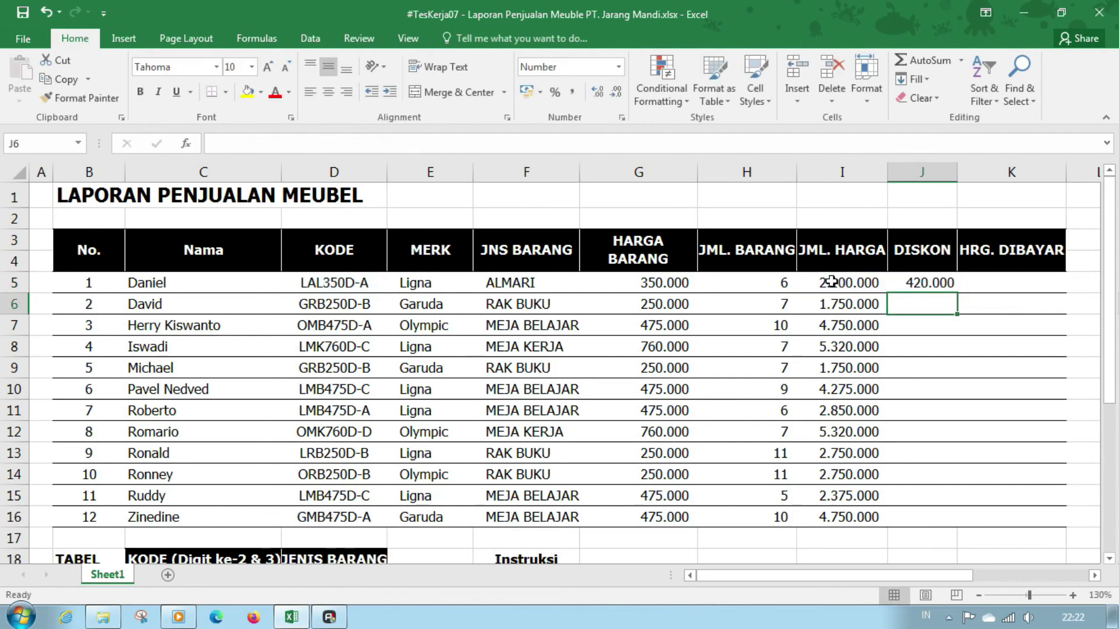
pyautogui.press('Up')
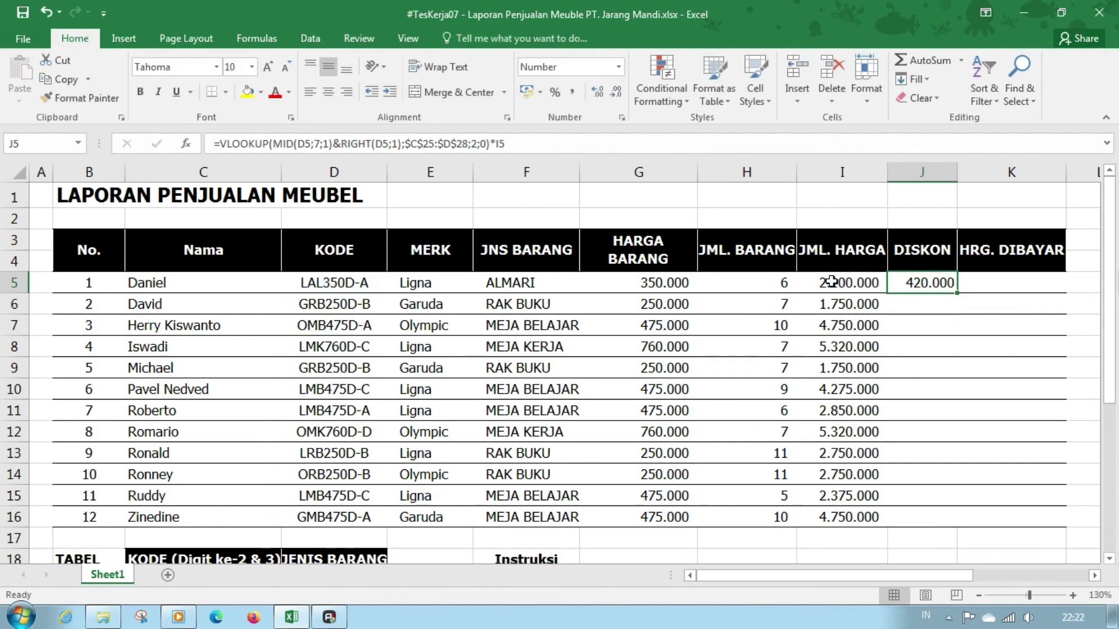
pyautogui.doubleClick(958, 295)
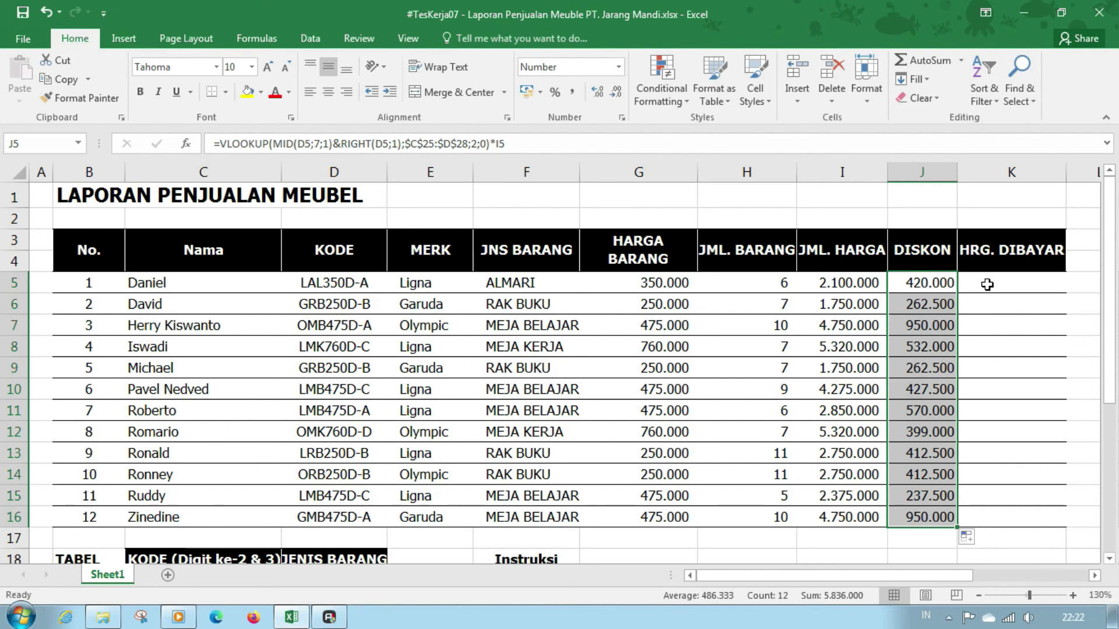
# Enter =I5-J5 in HRG. DIBAYAR cell K5 and fill it down to K16.
pyautogui.click(986, 285)
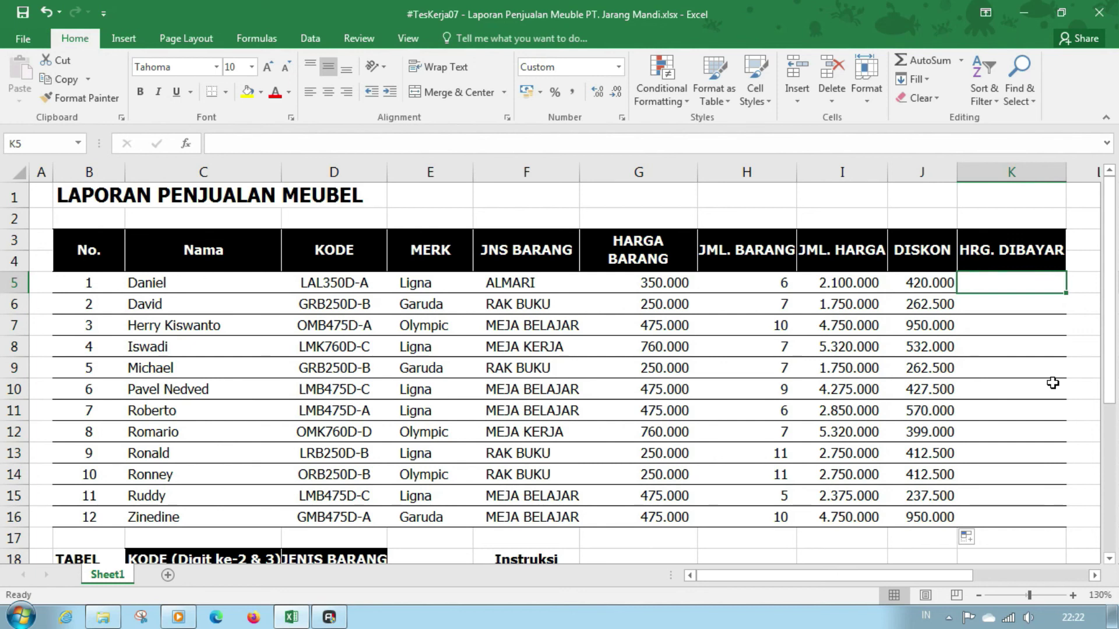
pyautogui.write('=')
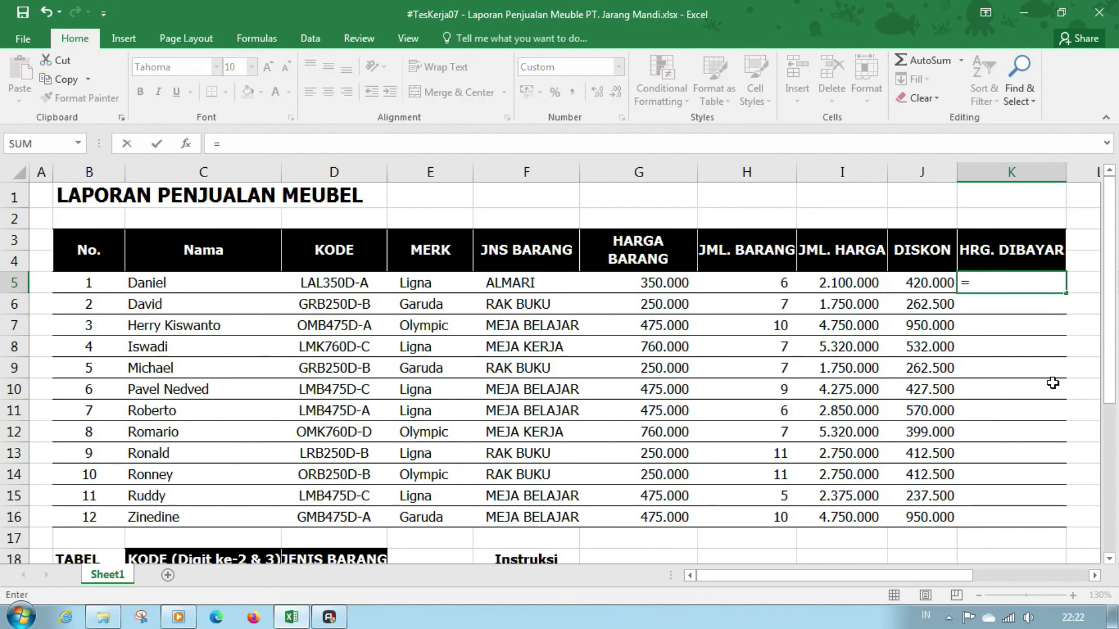
pyautogui.press('Left')
pyautogui.press('Left')
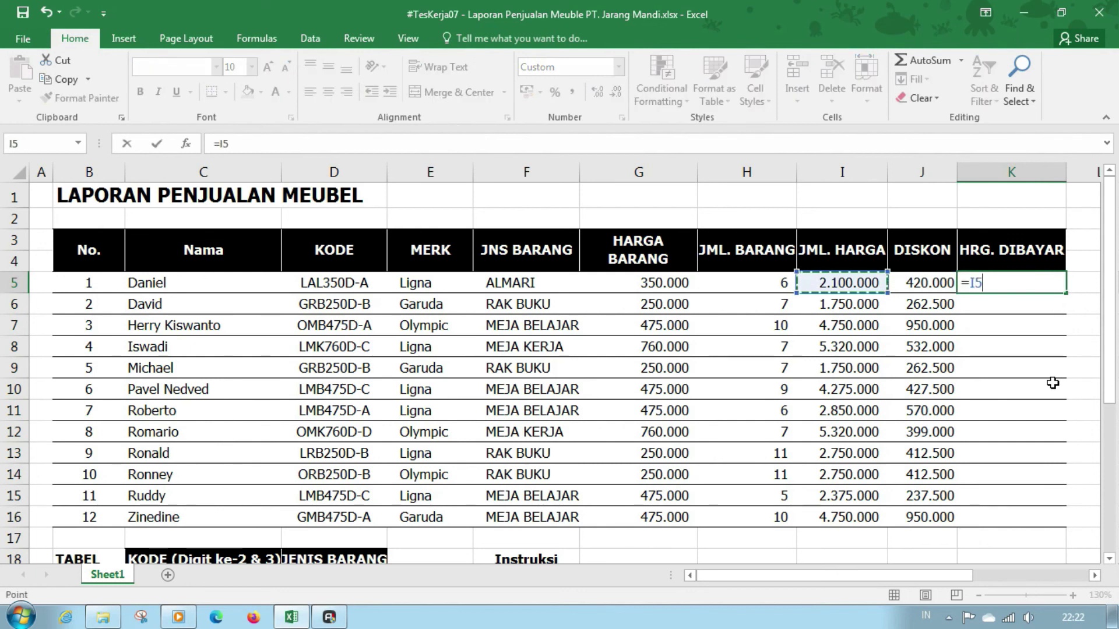
pyautogui.write('-')
pyautogui.press('Left')
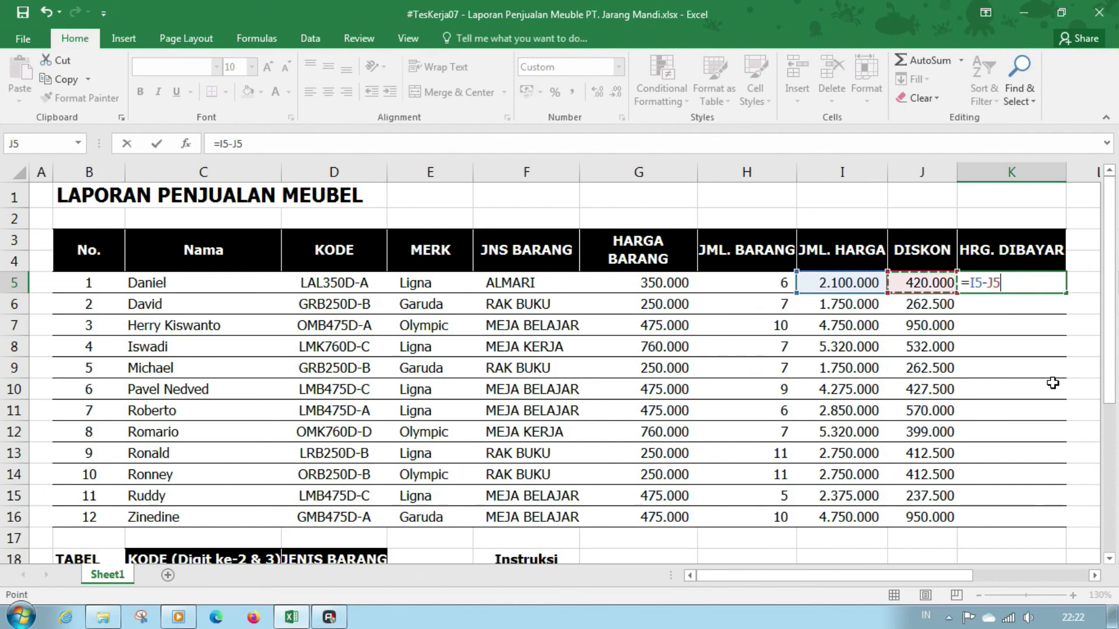
pyautogui.press('Return')
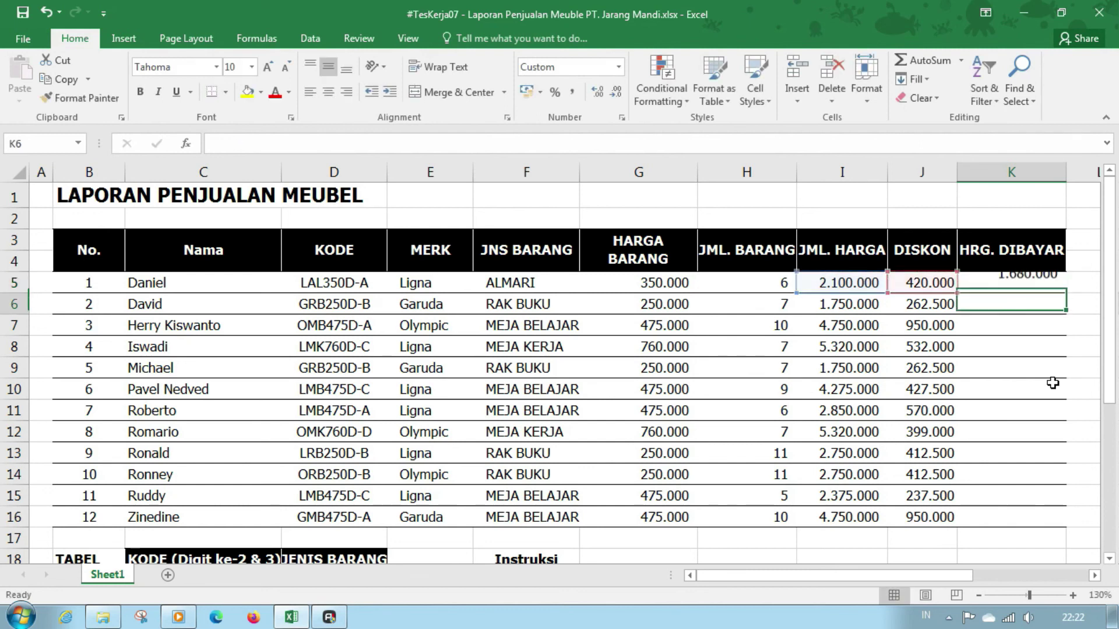
pyautogui.click(1007, 284)
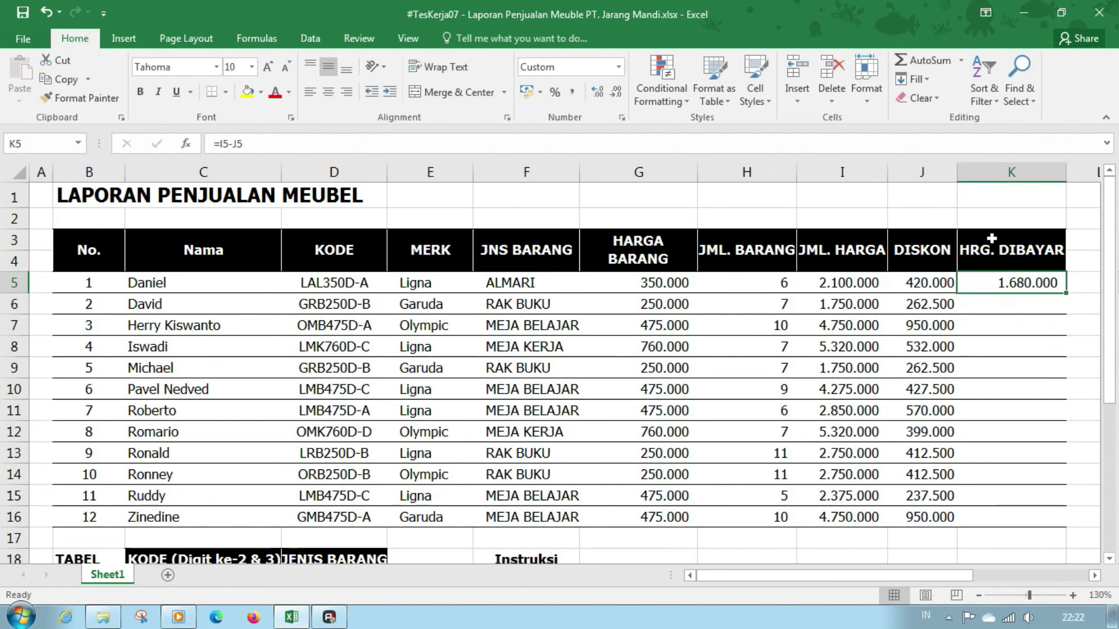
pyautogui.doubleClick(1069, 290)
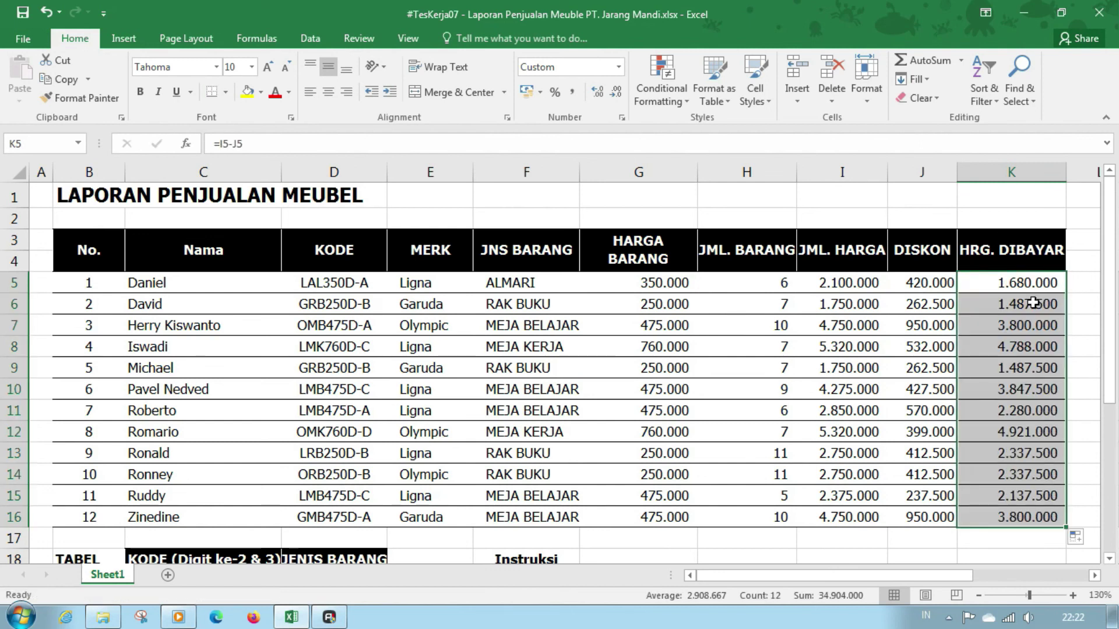
pyautogui.click(940, 318)
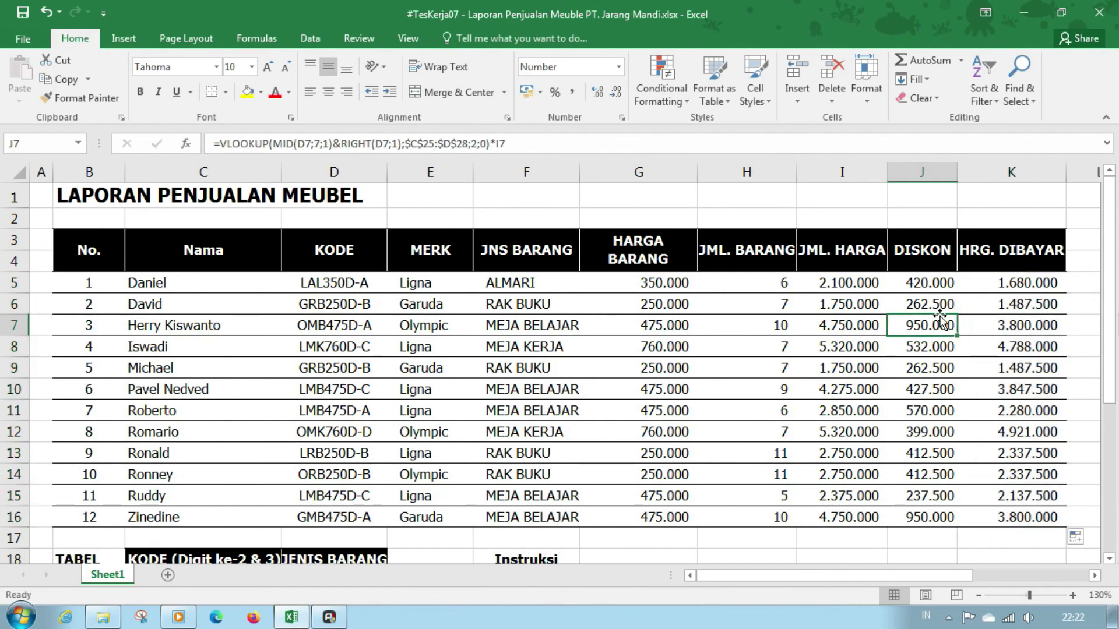